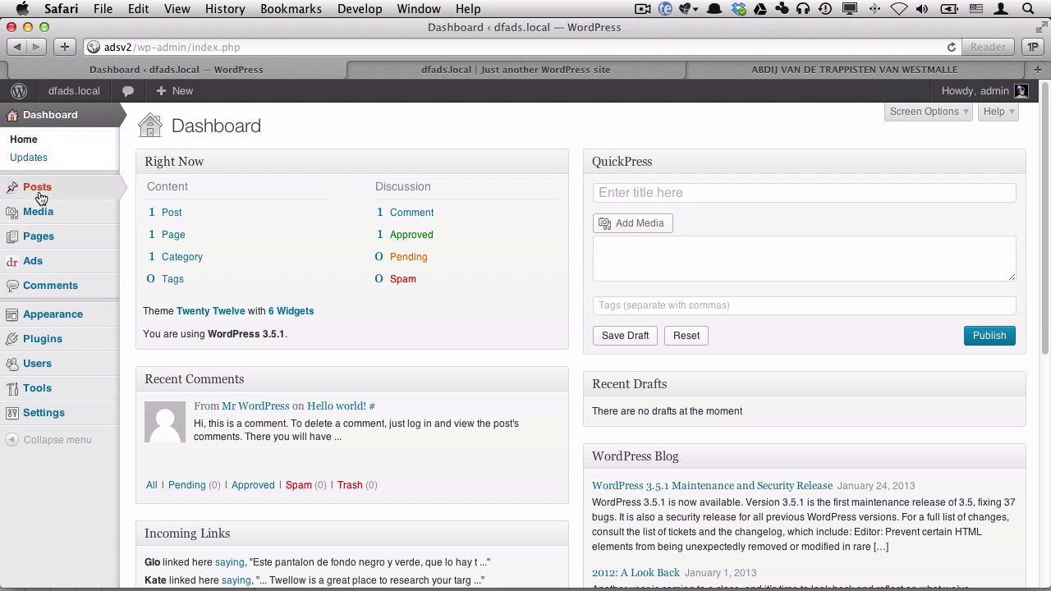
Open the list of all ads and look through the existing entries from first to last
{"action": "left_click", "coordinate": [47, 264]}
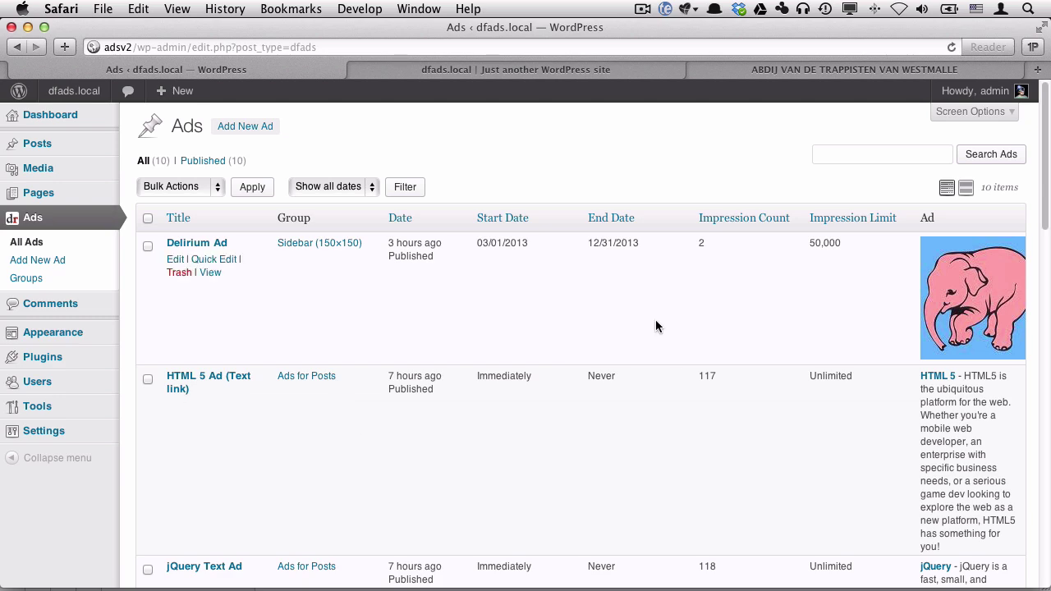
{"action": "scroll", "coordinate": [534, 460], "scroll_direction": "down", "scroll_amount": 3}
{"action": "scroll", "coordinate": [540, 460], "scroll_direction": "up", "scroll_amount": 3}
{"action": "scroll", "coordinate": [940, 327], "scroll_direction": "down", "scroll_amount": 5}
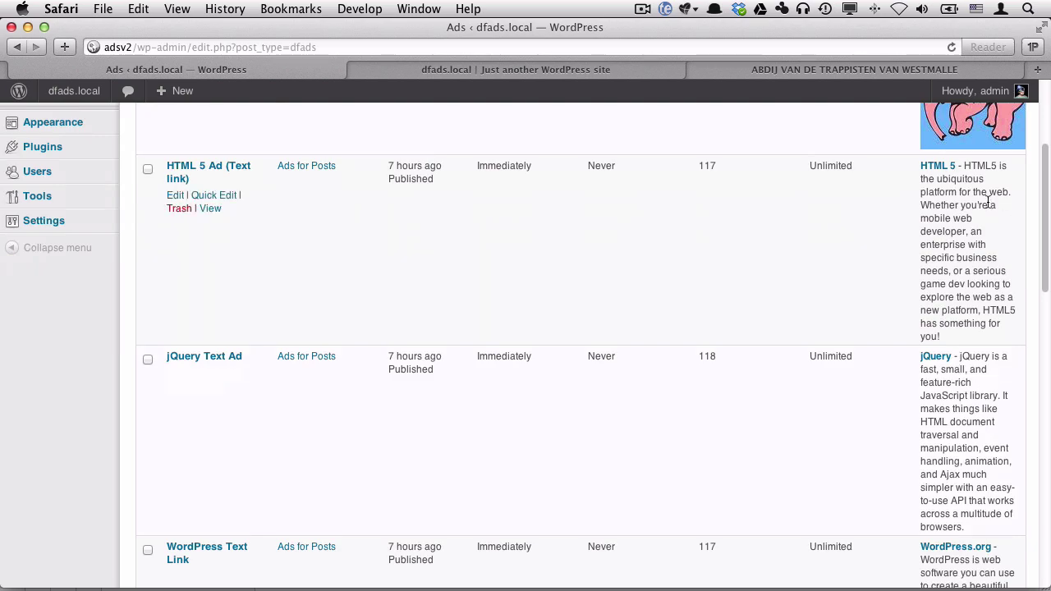
{"action": "left_click_drag", "start_coordinate": [986, 201], "coordinate": [958, 295]}
{"action": "scroll", "coordinate": [886, 381], "scroll_direction": "down", "scroll_amount": 5}
{"action": "scroll", "coordinate": [887, 381], "scroll_direction": "down", "scroll_amount": 10}
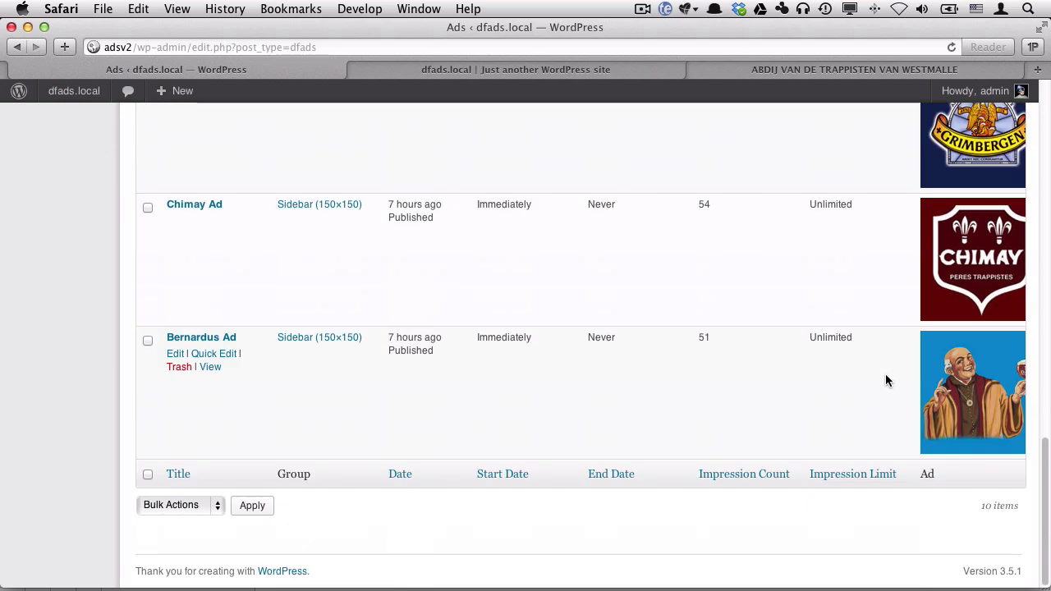
{"action": "scroll", "coordinate": [886, 380], "scroll_direction": "up", "scroll_amount": 10}
{"action": "scroll", "coordinate": [886, 381], "scroll_direction": "up", "scroll_amount": 6}
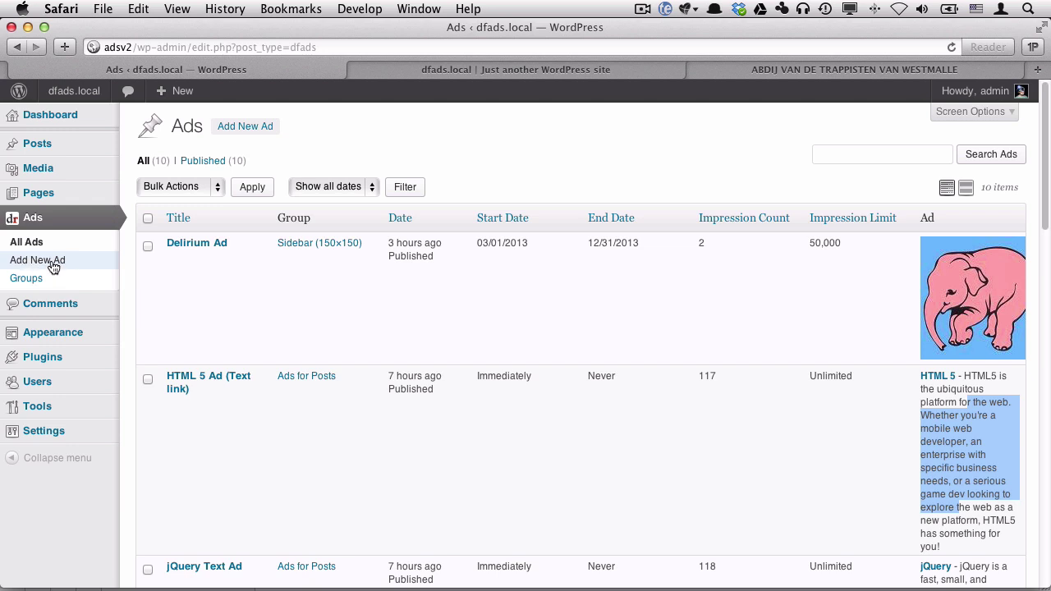
Start a new ad and title it "Westmalle Ad"
{"action": "left_click", "coordinate": [51, 267]}
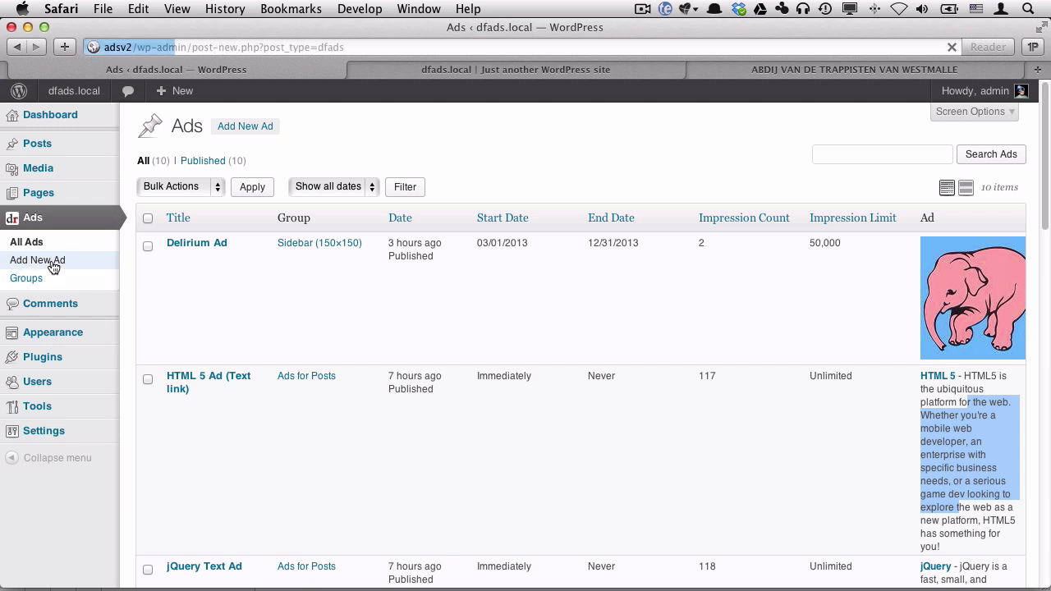
{"action": "left_click", "coordinate": [205, 159]}
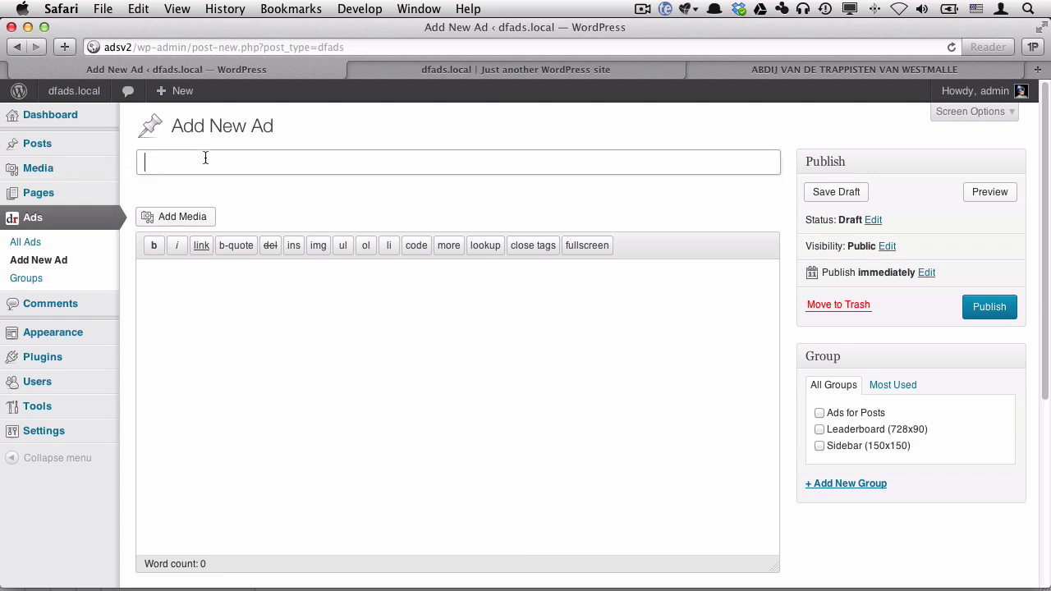
{"action": "type", "text": "Westmalle Ad"}
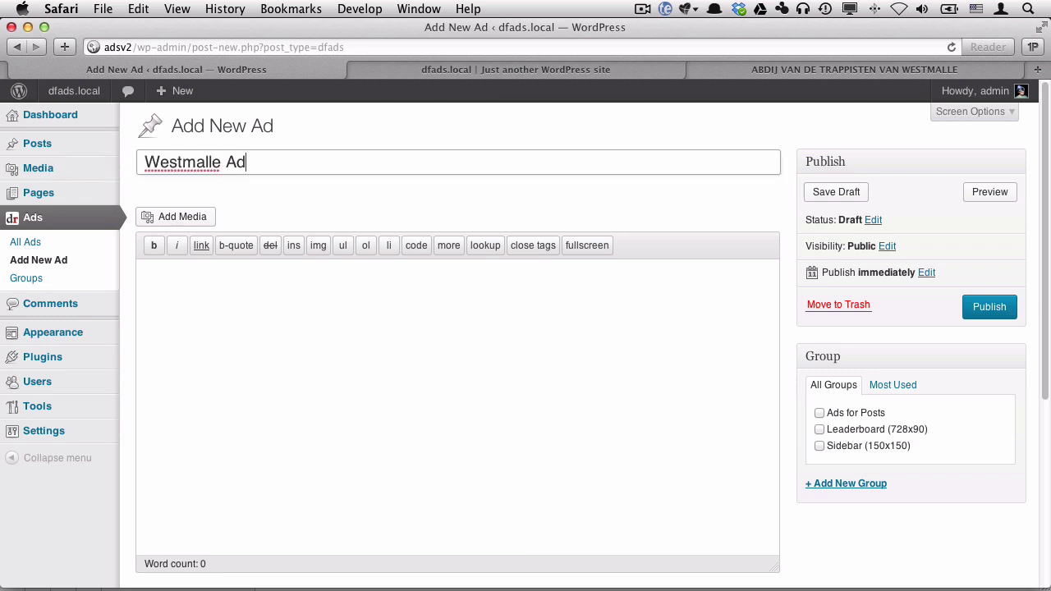
Choose the westmalle1.png image from the media library for the ad and set it to link to a custom URL
{"action": "left_click", "coordinate": [182, 218]}
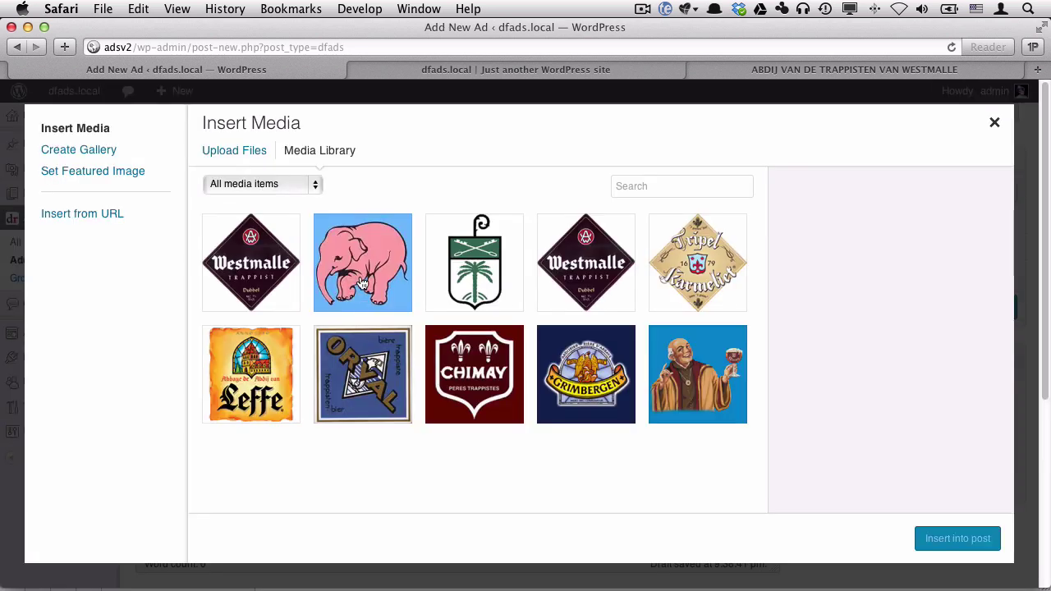
{"action": "left_click", "coordinate": [267, 271]}
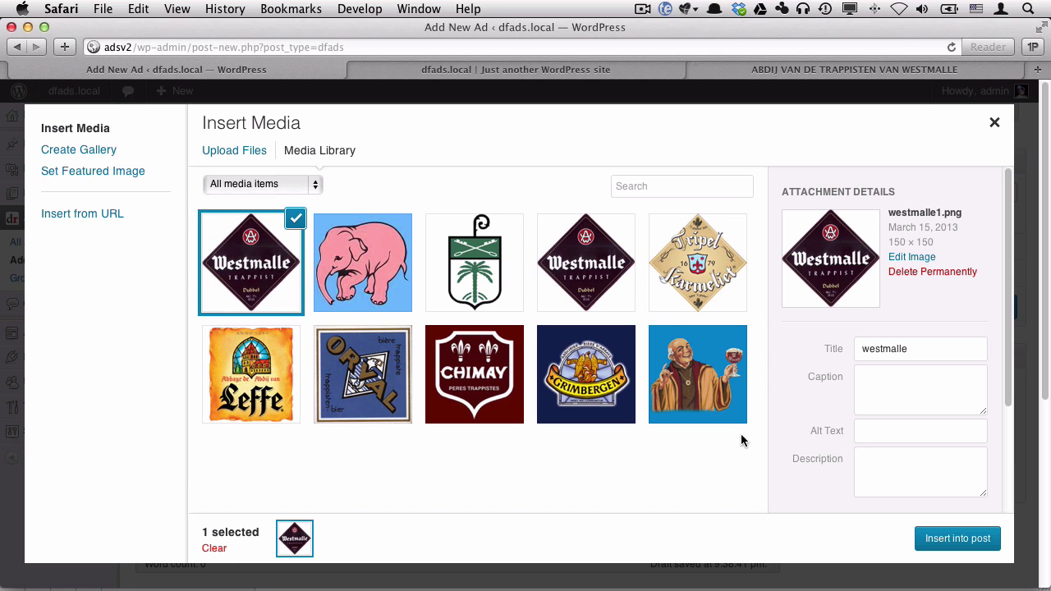
{"action": "scroll", "coordinate": [756, 463], "scroll_direction": "down", "scroll_amount": 3}
{"action": "scroll", "coordinate": [820, 328], "scroll_direction": "down", "scroll_amount": 5}
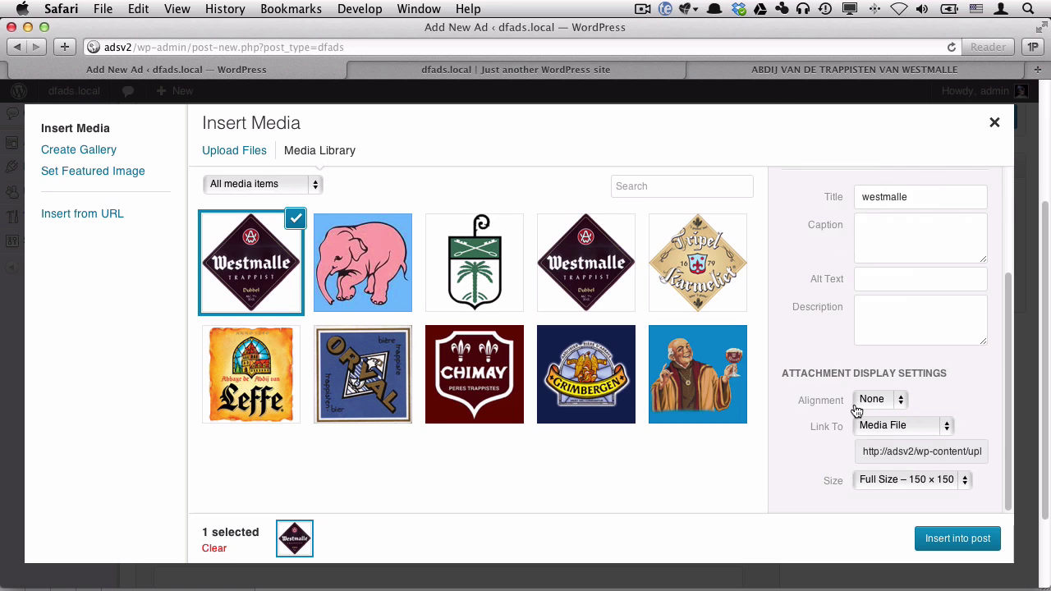
{"action": "left_click", "coordinate": [922, 427]}
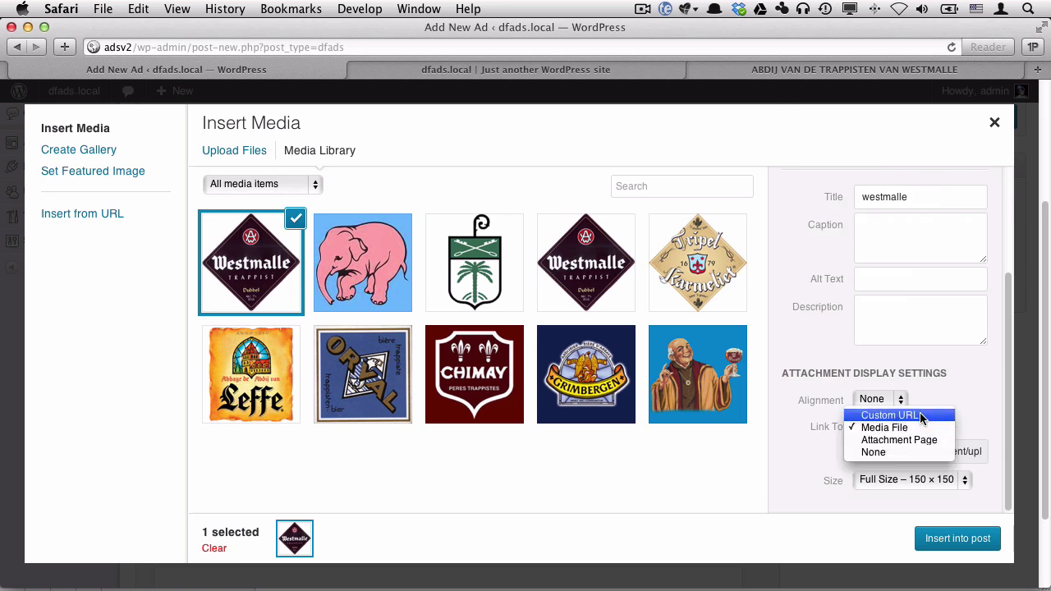
{"action": "left_click", "coordinate": [921, 417]}
{"action": "left_click", "coordinate": [696, 70]}
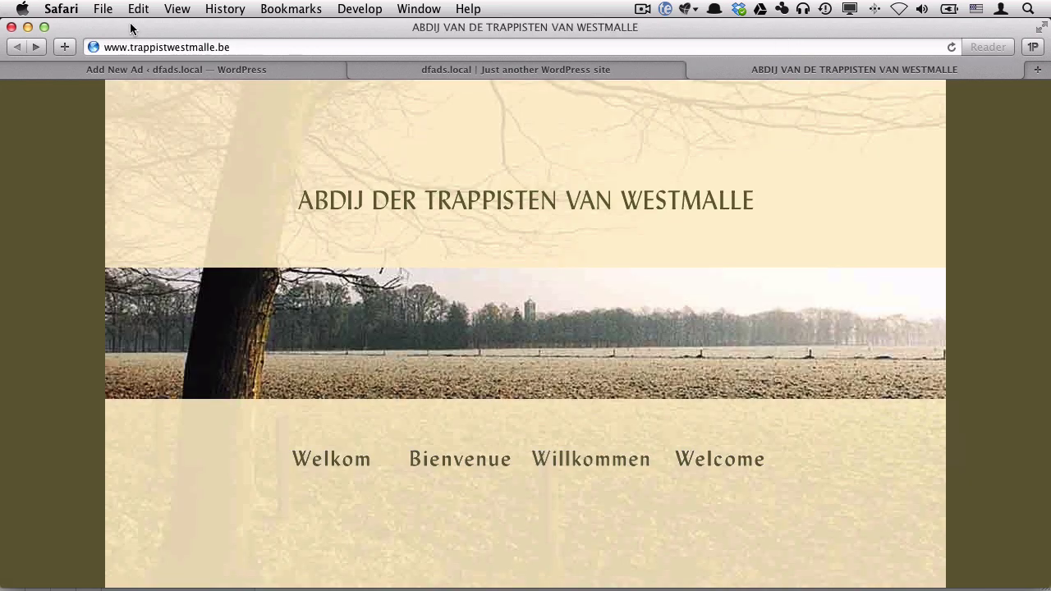
{"action": "left_click", "coordinate": [236, 47]}
{"action": "left_click", "coordinate": [138, 8]}
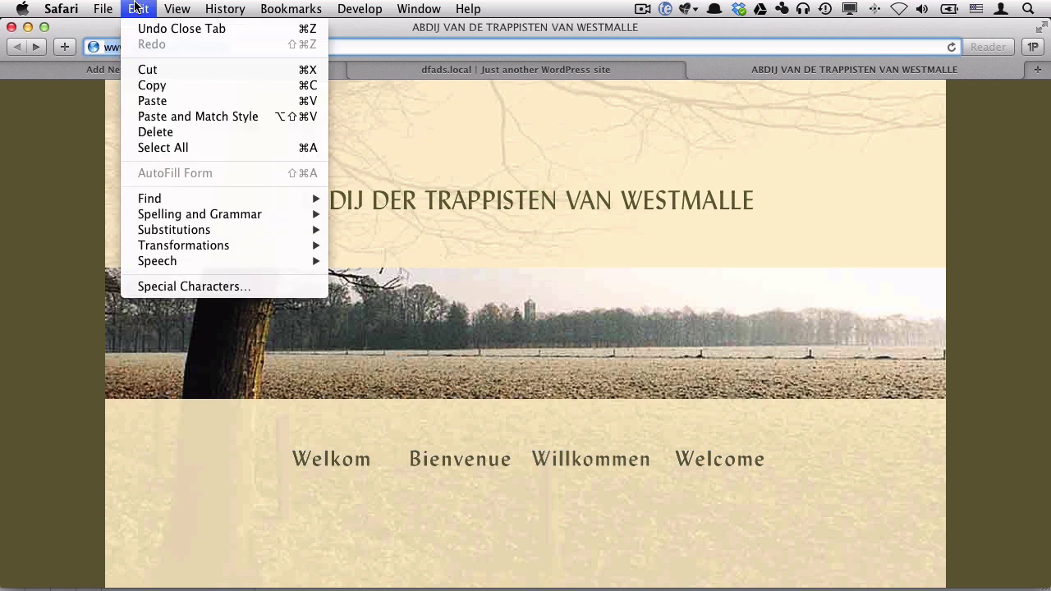
{"action": "left_click", "coordinate": [161, 87]}
{"action": "key", "text": "super+w"}
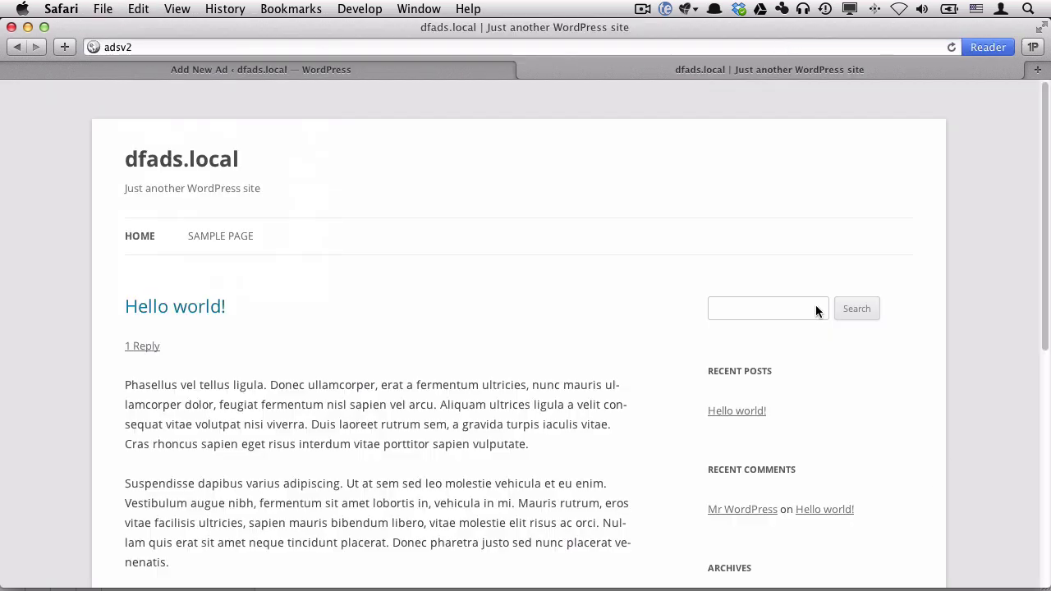
{"action": "left_click", "coordinate": [329, 73]}
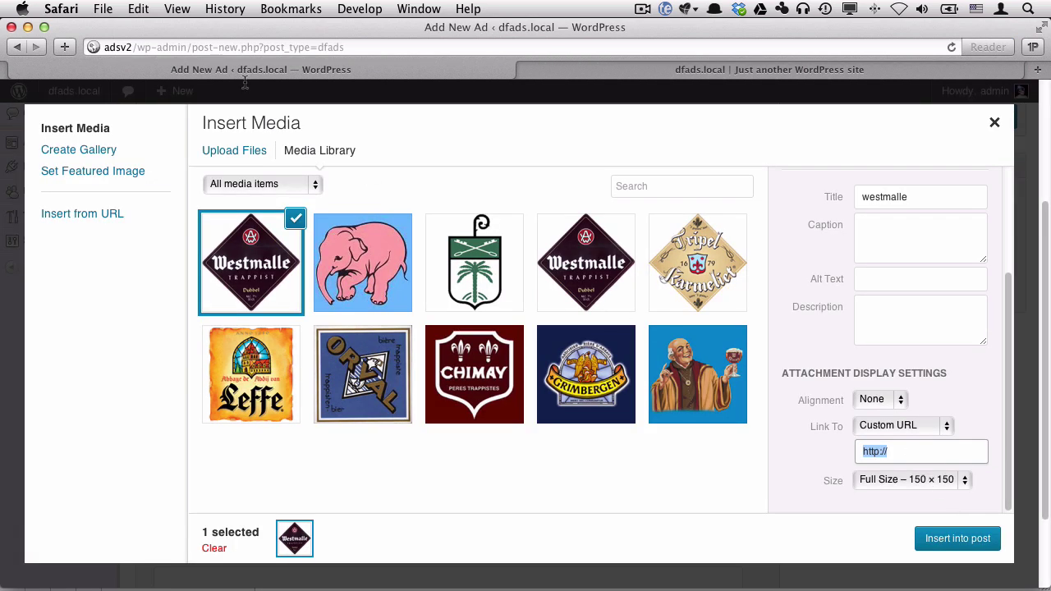
{"action": "left_click", "coordinate": [133, 8]}
{"action": "left_click", "coordinate": [153, 101]}
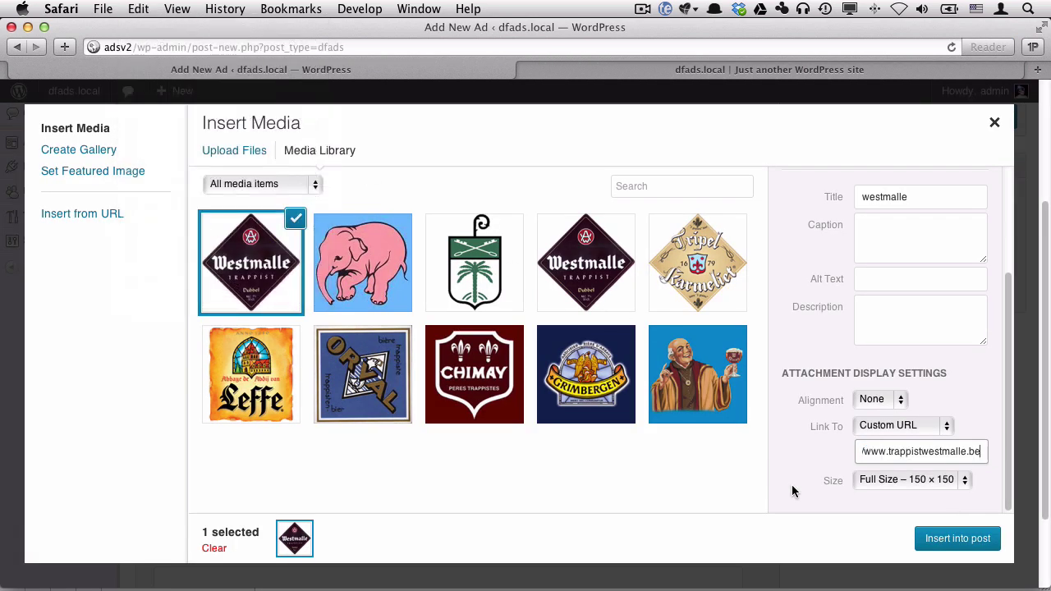
Keep the Westmalle image at full size, 150 × 150, and insert it into the ad
{"action": "left_click", "coordinate": [901, 482]}
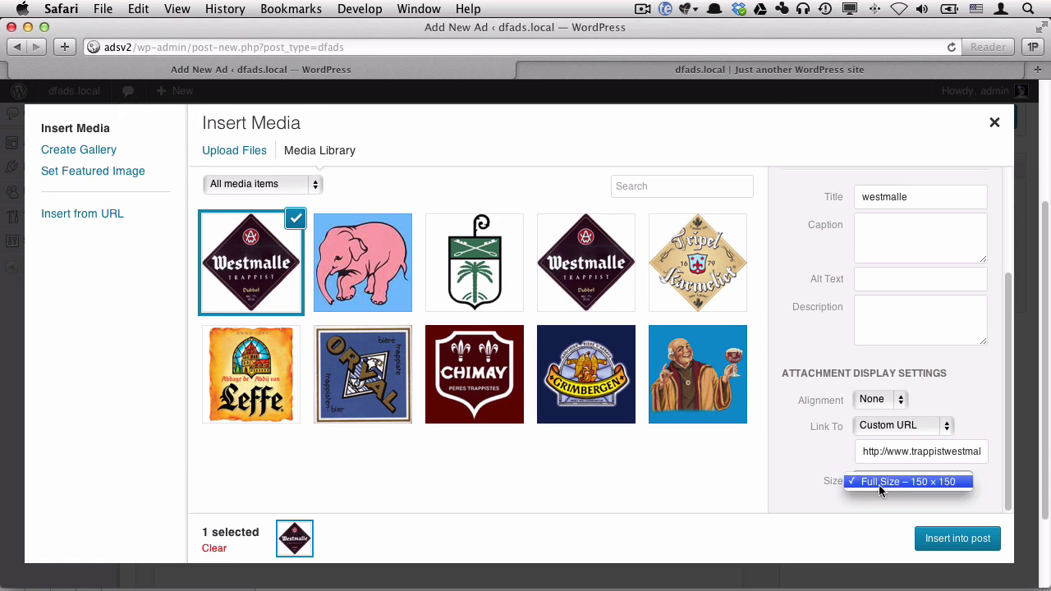
{"action": "left_click", "coordinate": [818, 469]}
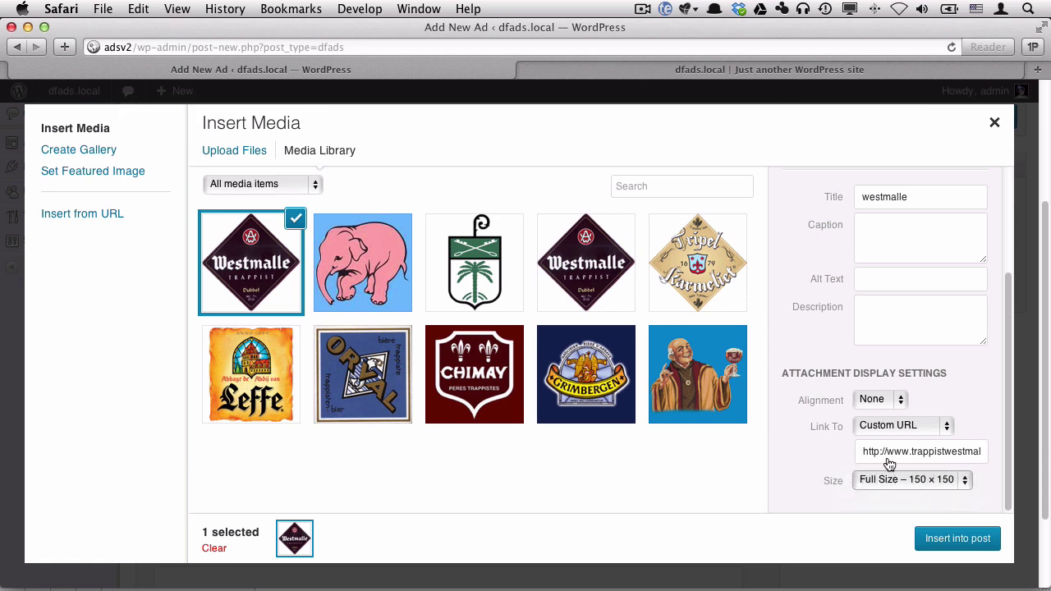
{"action": "left_click", "coordinate": [960, 540]}
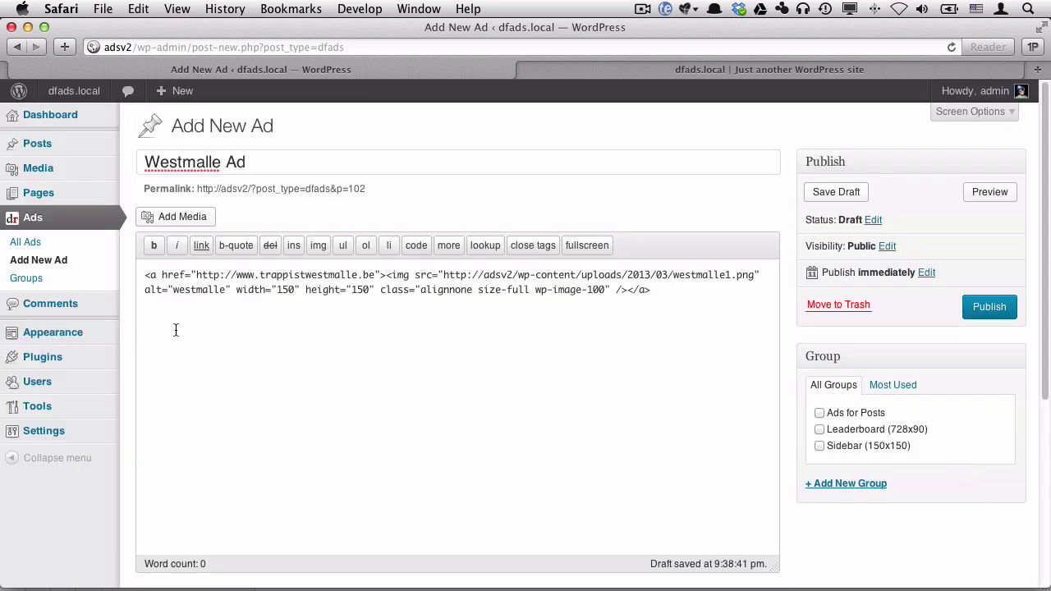
Review the new ad's title and the linked image code in its content
{"action": "left_click_drag", "start_coordinate": [145, 276], "coordinate": [688, 282]}
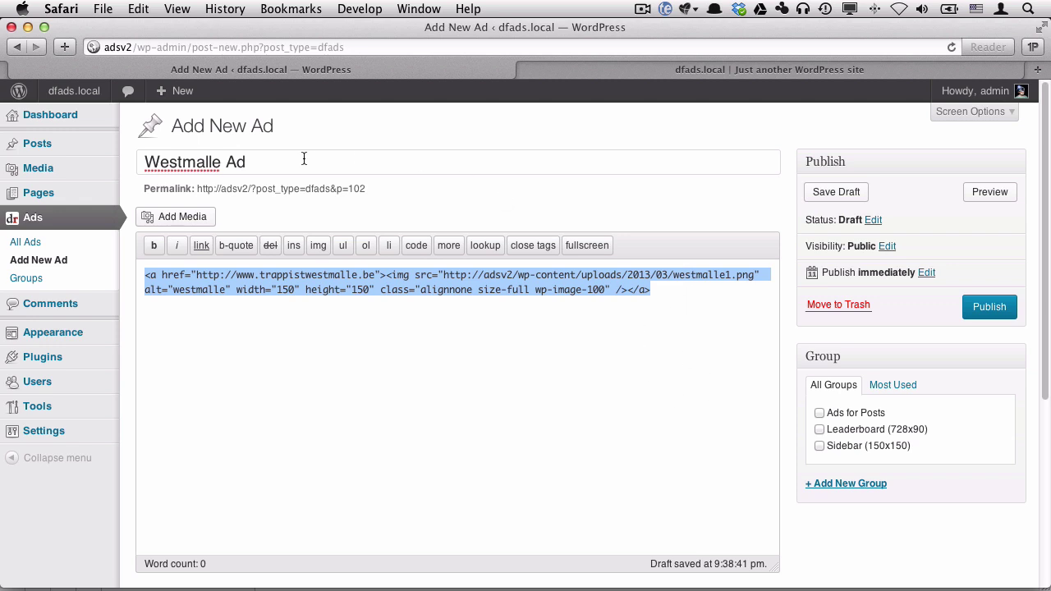
{"action": "left_click_drag", "start_coordinate": [264, 170], "coordinate": [181, 164]}
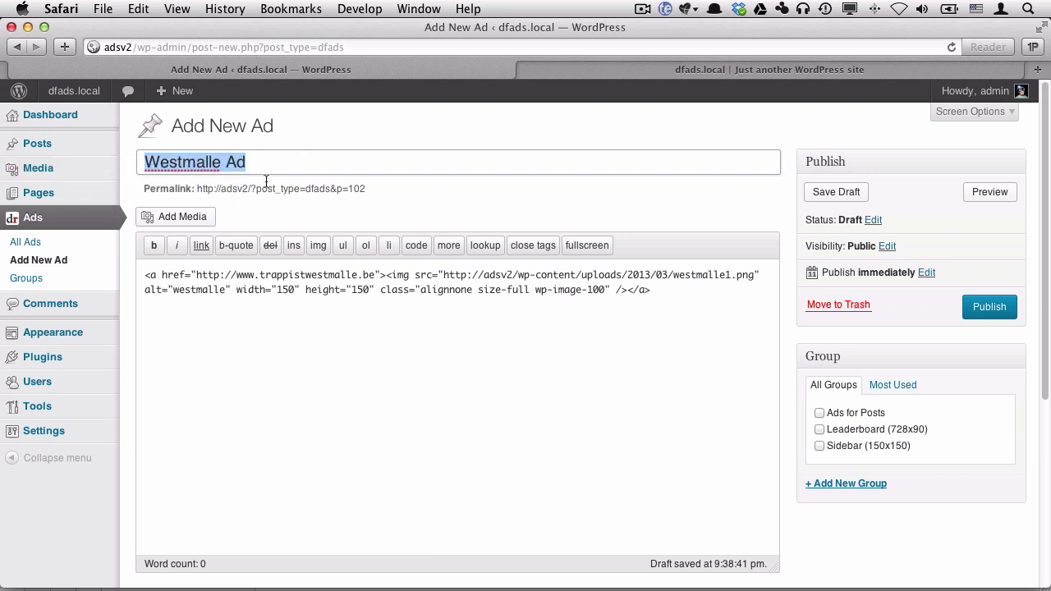
{"action": "left_click_drag", "start_coordinate": [252, 323], "coordinate": [115, 264]}
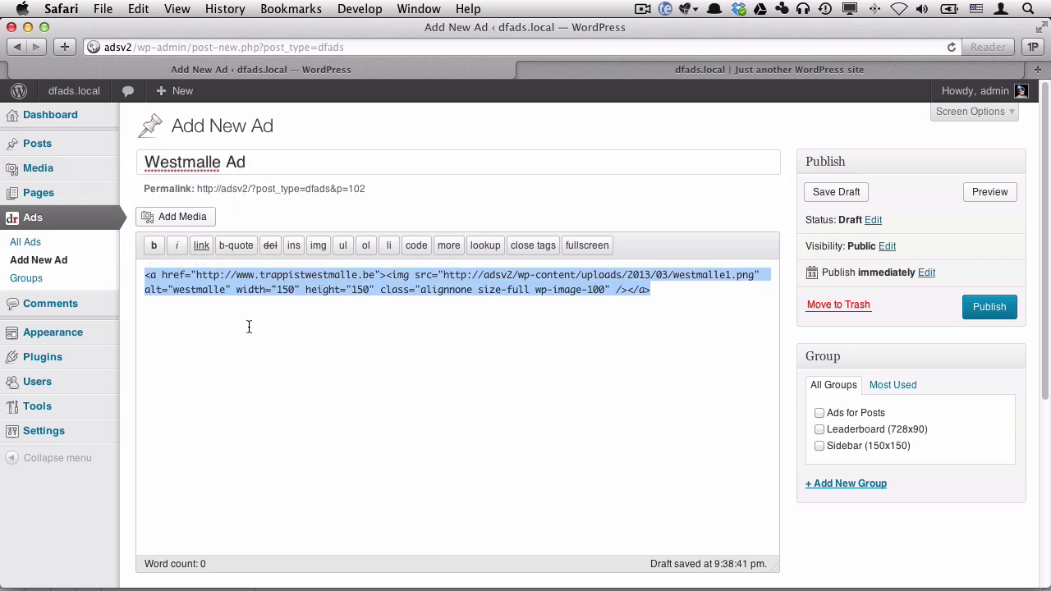
Assign the Westmalle ad to the Sidebar (150x150) group
{"action": "scroll", "coordinate": [476, 397], "scroll_direction": "down", "scroll_amount": 1}
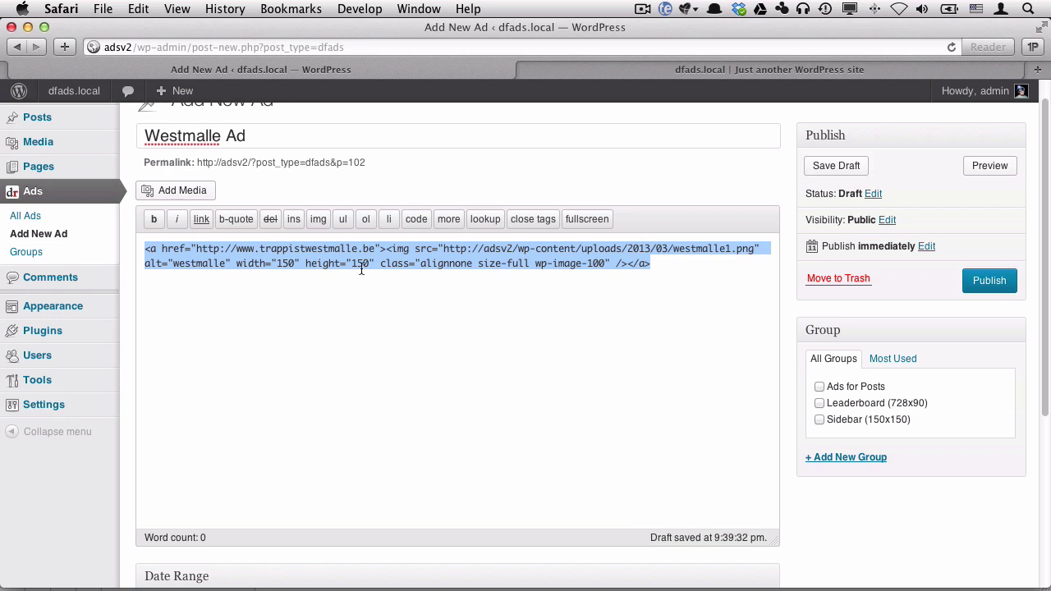
{"action": "scroll", "coordinate": [929, 470], "scroll_direction": "down", "scroll_amount": 2}
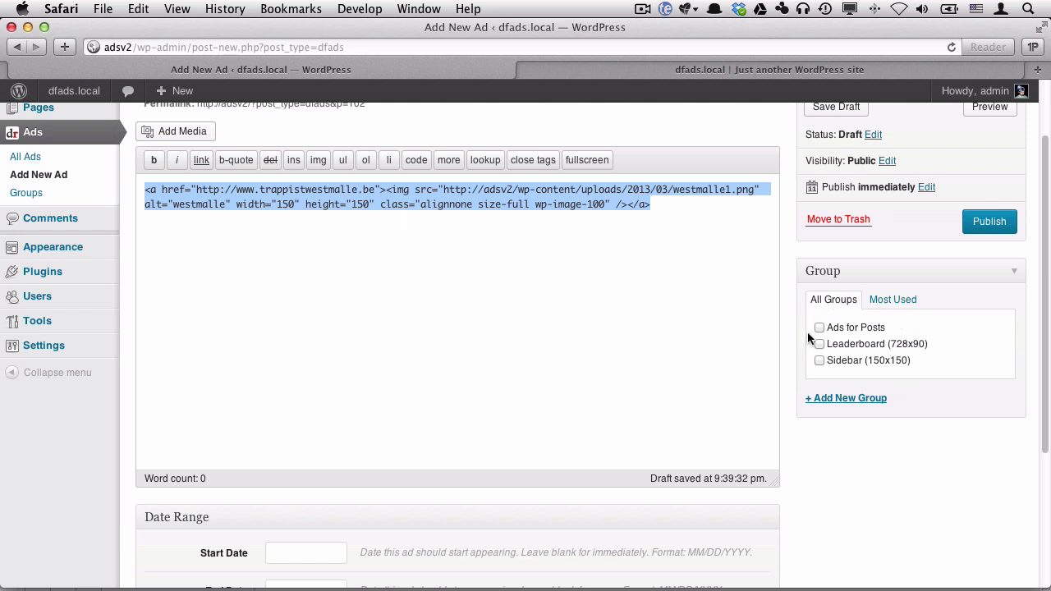
{"action": "scroll", "coordinate": [866, 376], "scroll_direction": "up", "scroll_amount": 1}
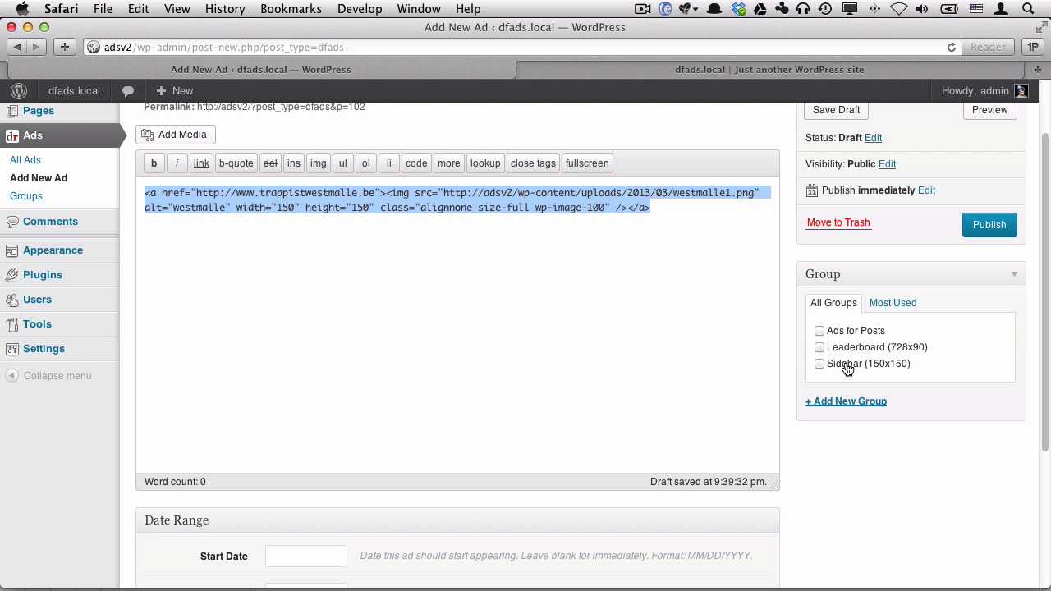
{"action": "left_click", "coordinate": [819, 365]}
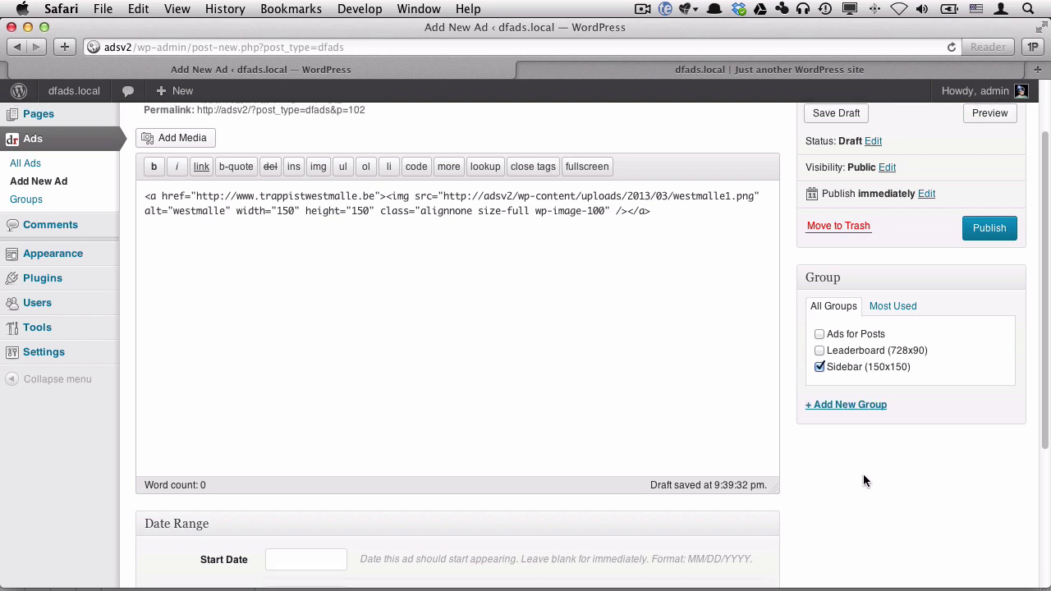
Set the ad's date range to start on 03/01/2013 and end on 03/31/2013
{"action": "scroll", "coordinate": [863, 475], "scroll_direction": "down", "scroll_amount": 5}
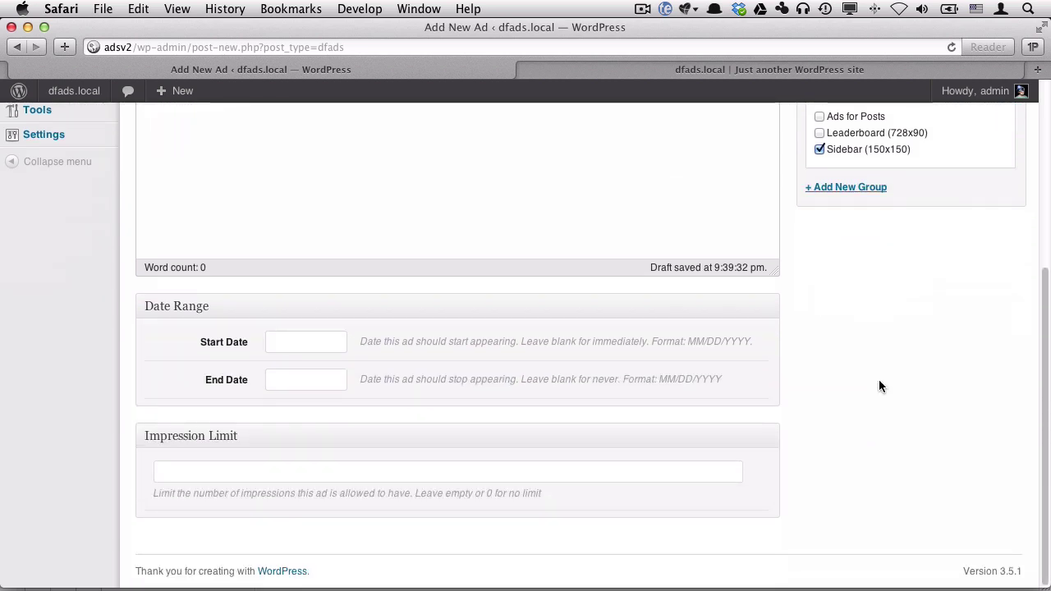
{"action": "left_click", "coordinate": [299, 343]}
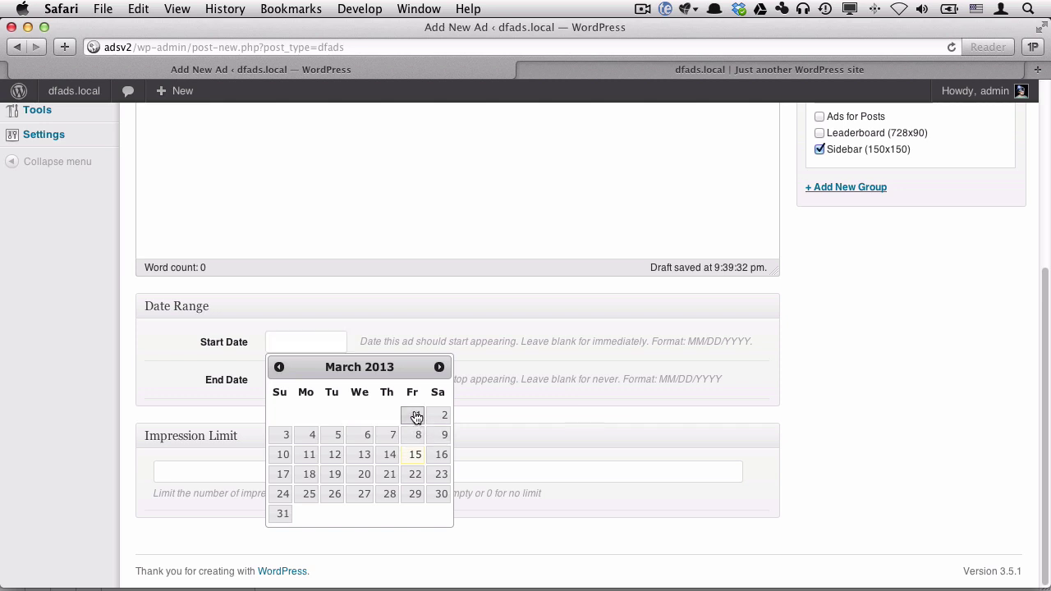
{"action": "left_click", "coordinate": [417, 416]}
{"action": "left_click", "coordinate": [284, 379]}
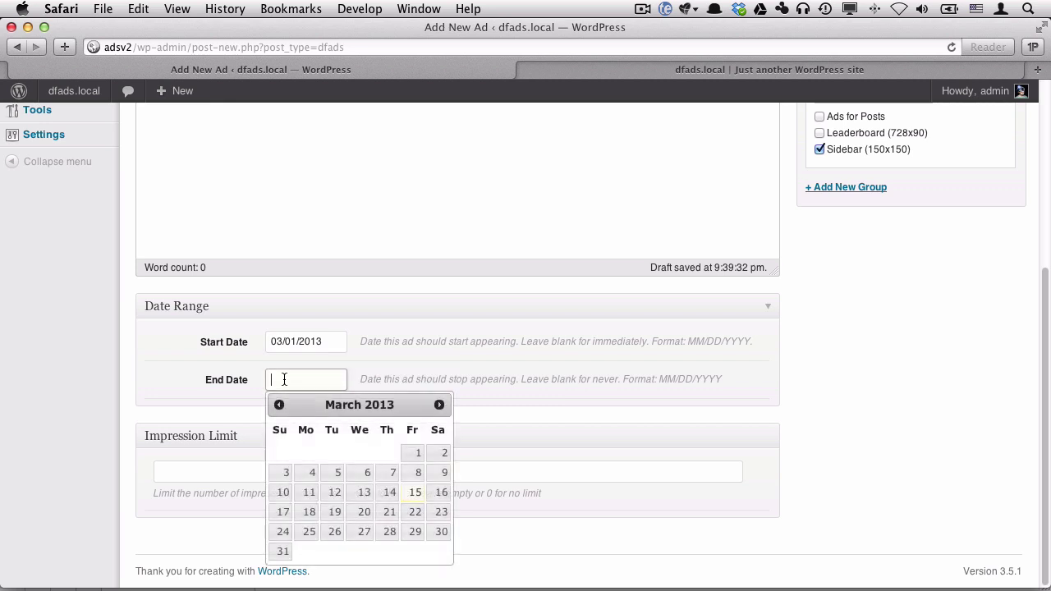
{"action": "left_click", "coordinate": [282, 550]}
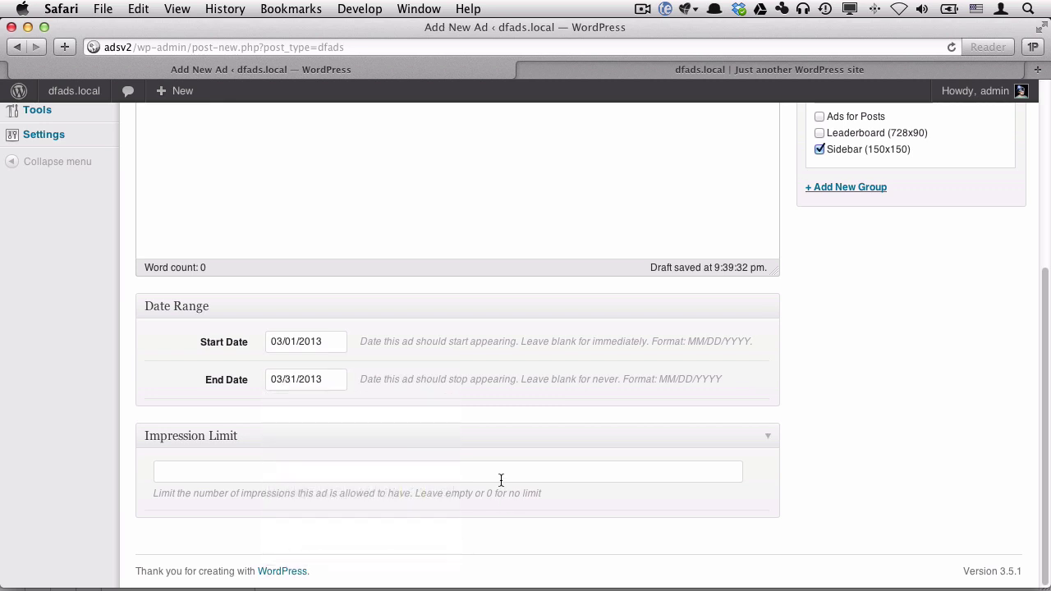
Change the ad's end date to 12/31/2013
{"action": "left_click", "coordinate": [332, 374]}
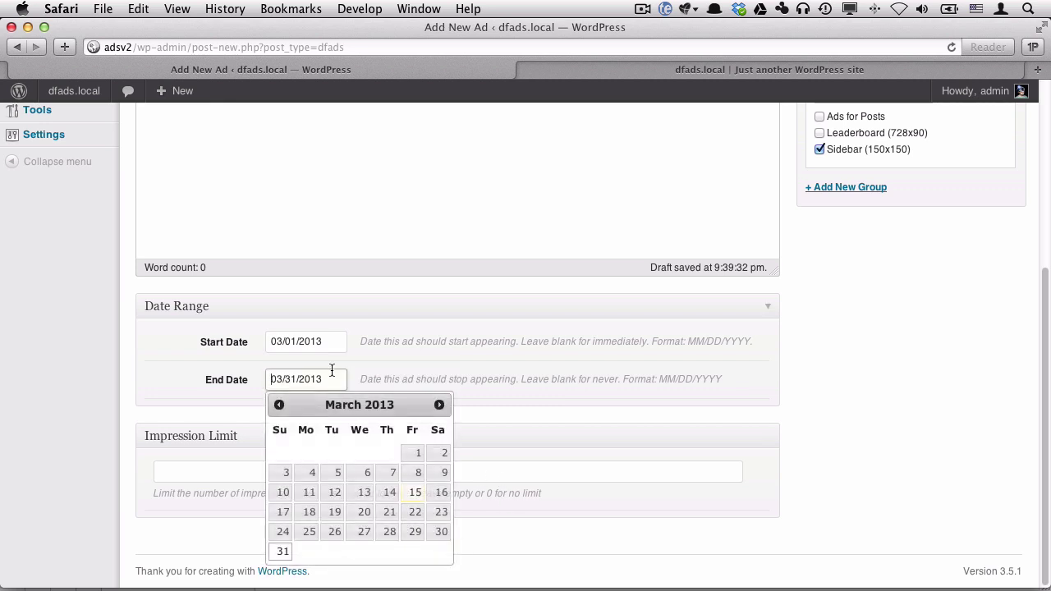
{"action": "left_click", "coordinate": [445, 401]}
{"action": "left_click", "coordinate": [444, 401]}
{"action": "left_click", "coordinate": [444, 400]}
{"action": "left_click", "coordinate": [444, 401]}
{"action": "left_click", "coordinate": [443, 401]}
{"action": "left_click", "coordinate": [443, 400]}
{"action": "left_click", "coordinate": [443, 401]}
{"action": "left_click", "coordinate": [444, 401]}
{"action": "left_click", "coordinate": [444, 400]}
{"action": "left_click", "coordinate": [332, 532]}
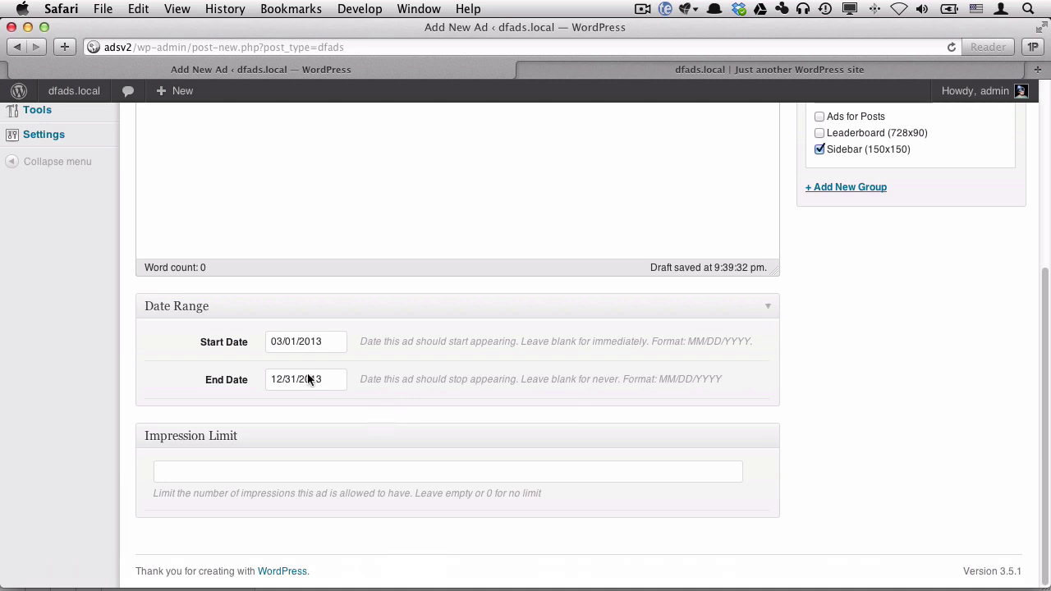
{"action": "left_click", "coordinate": [170, 372]}
{"action": "left_click", "coordinate": [519, 397]}
Limit the ad to 100000 impressions
{"action": "left_click", "coordinate": [194, 475]}
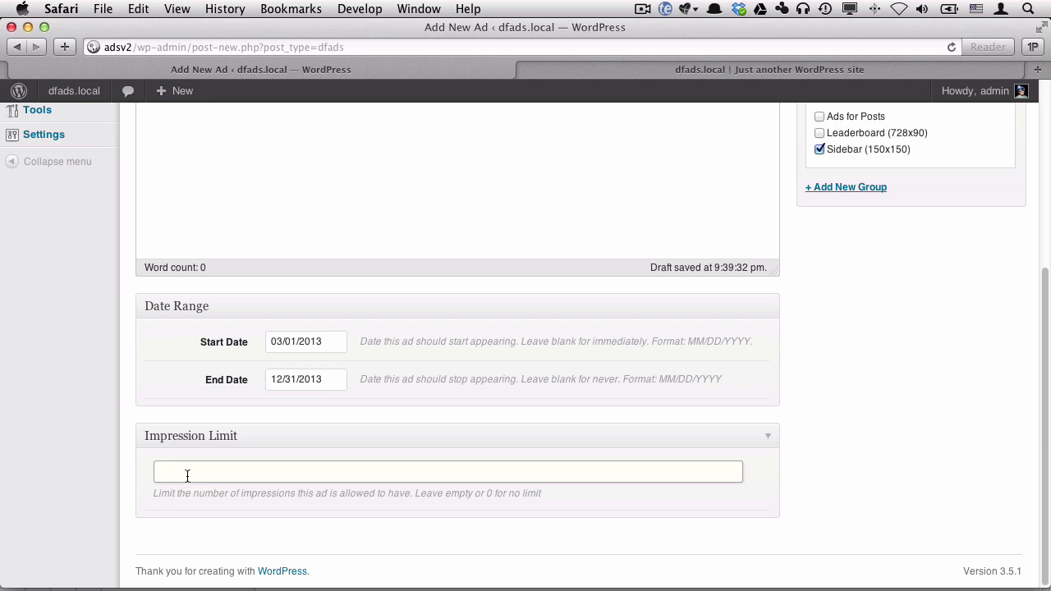
{"action": "type", "text": "100000"}
{"action": "scroll", "coordinate": [853, 395], "scroll_direction": "up", "scroll_amount": 5}
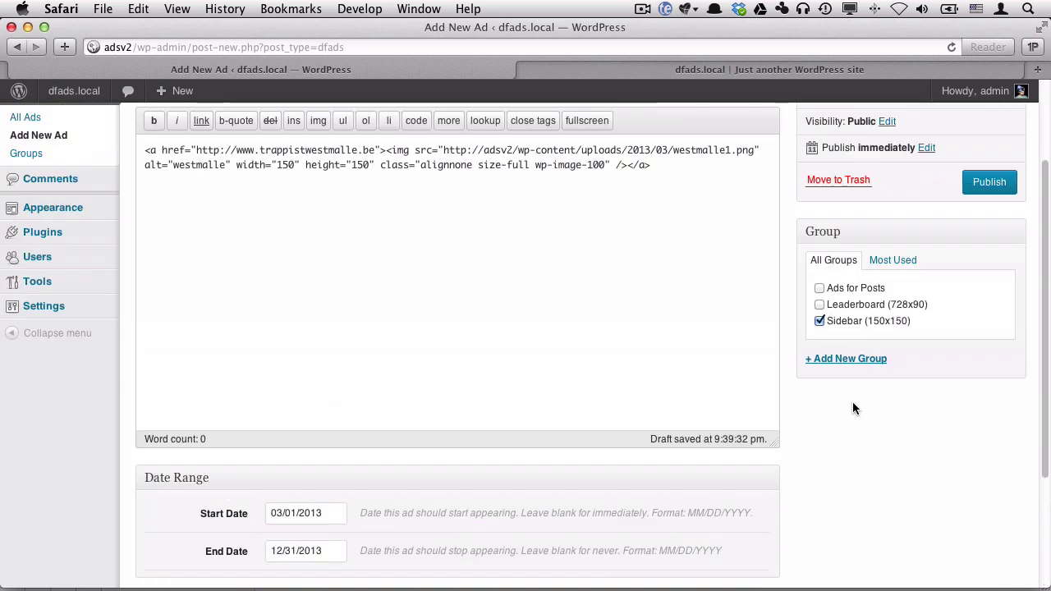
{"action": "scroll", "coordinate": [871, 448], "scroll_direction": "up", "scroll_amount": 3}
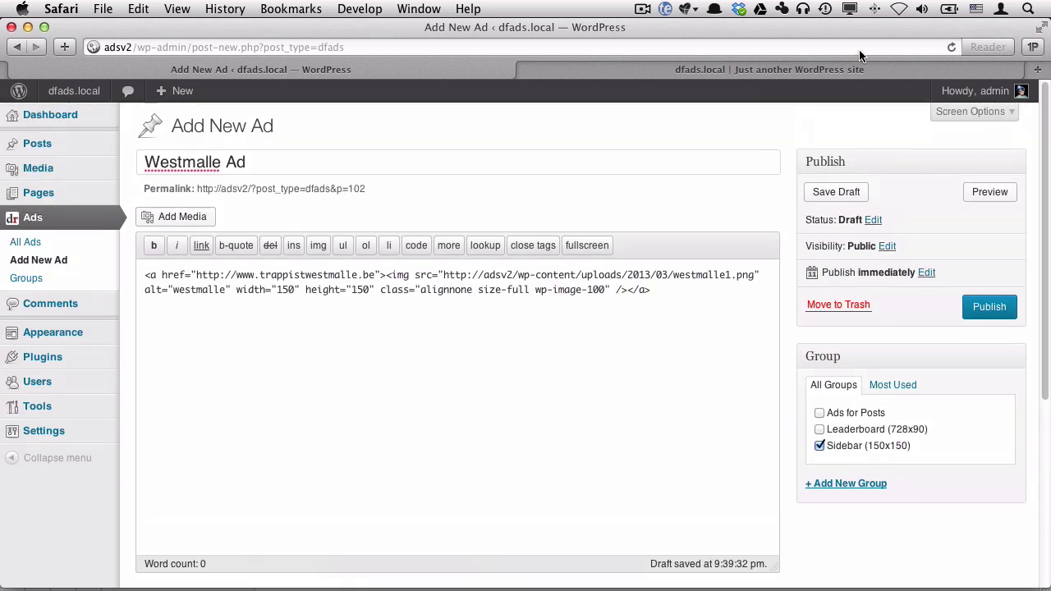
Publish the Westmalle ad and check its dates and impression limit in the list of all ads
{"action": "left_click", "coordinate": [989, 307]}
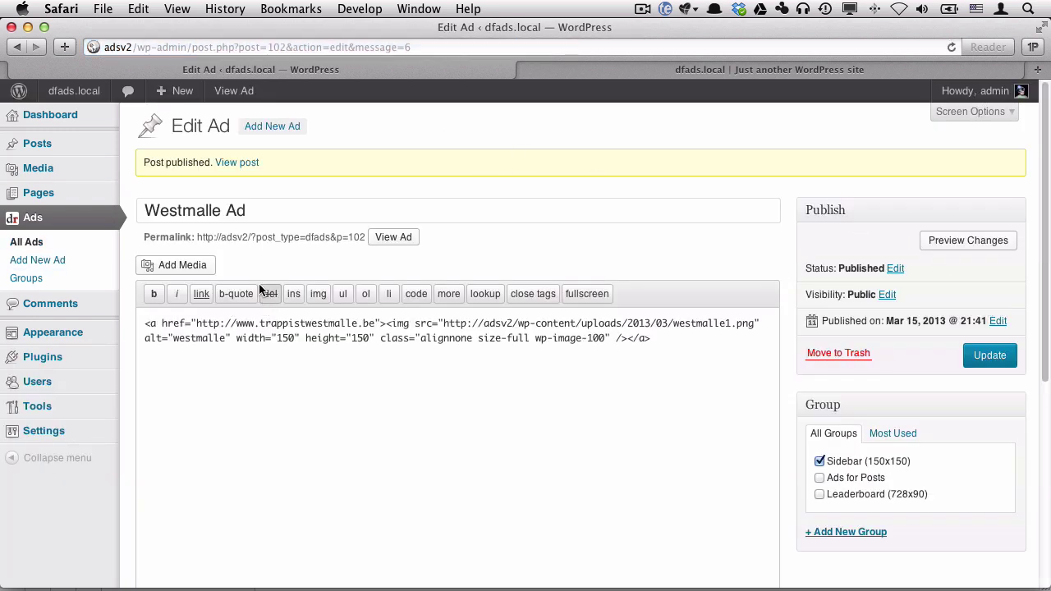
{"action": "left_click", "coordinate": [33, 242]}
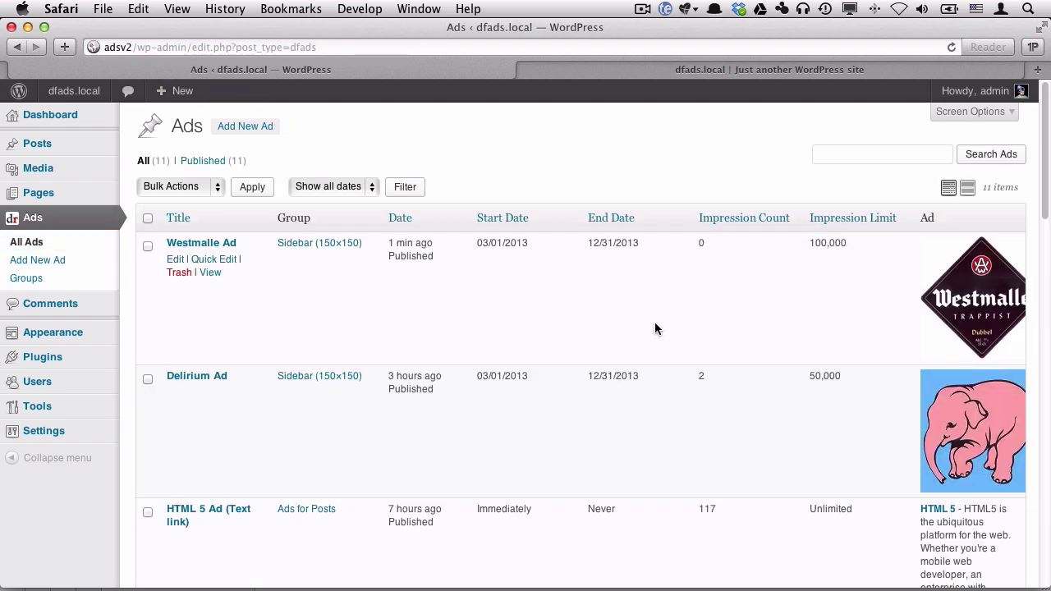
{"action": "scroll", "coordinate": [854, 362], "scroll_direction": "down", "scroll_amount": 3}
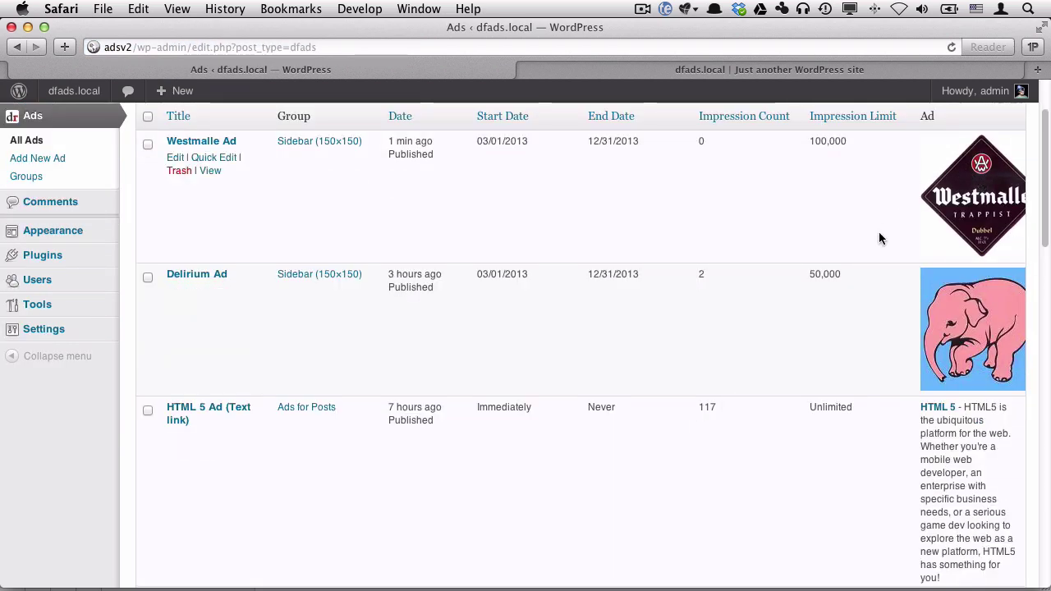
{"action": "scroll", "coordinate": [986, 182], "scroll_direction": "up", "scroll_amount": 3}
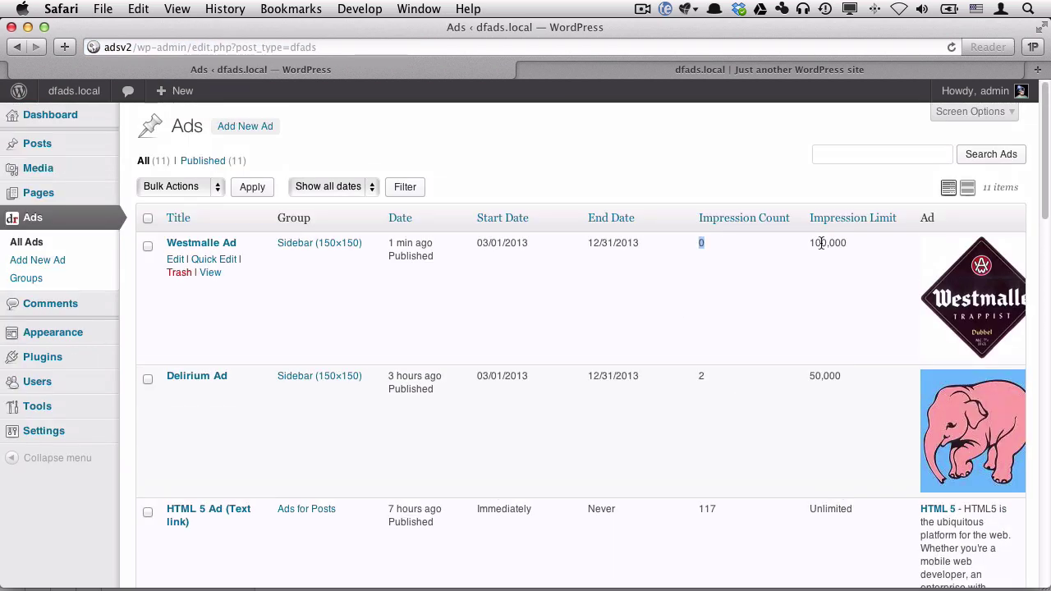
{"action": "left_click_drag", "start_coordinate": [819, 243], "coordinate": [847, 244]}
{"action": "left_click_drag", "start_coordinate": [483, 243], "coordinate": [636, 244]}
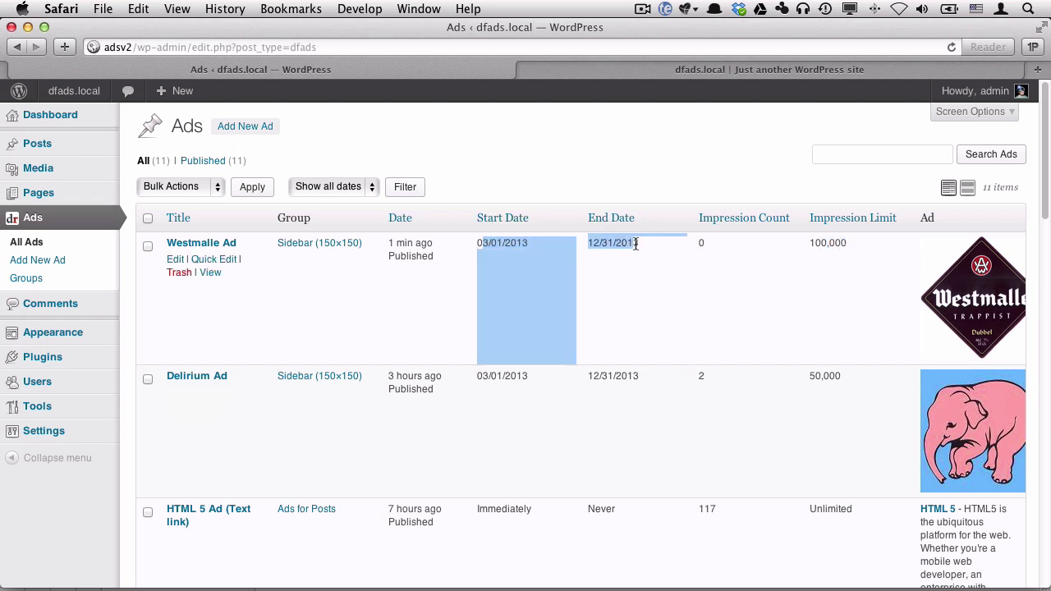
Start a new ad titled "Datafeedr Ad" and go to its content area
{"action": "left_click", "coordinate": [239, 132]}
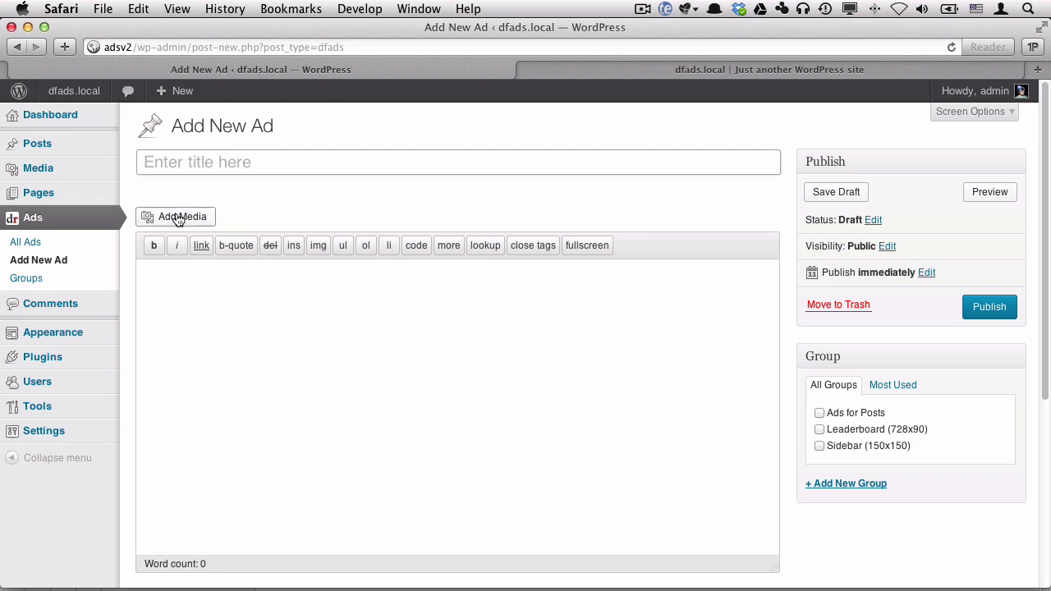
{"action": "type", "text": "Datafeedr Ad"}
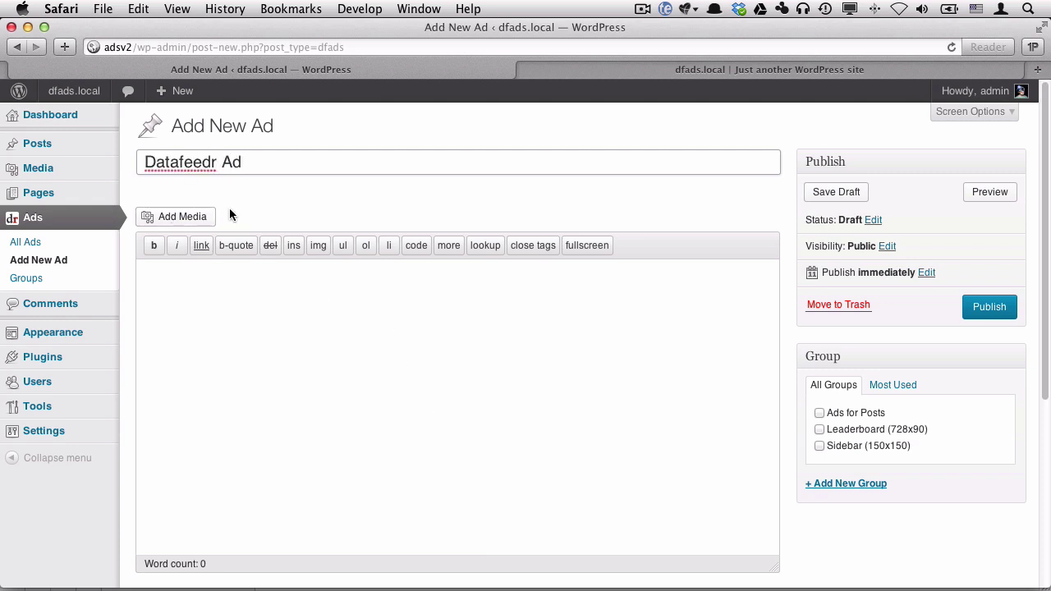
{"action": "left_click", "coordinate": [231, 301]}
{"action": "type", "text": "<strong>"}
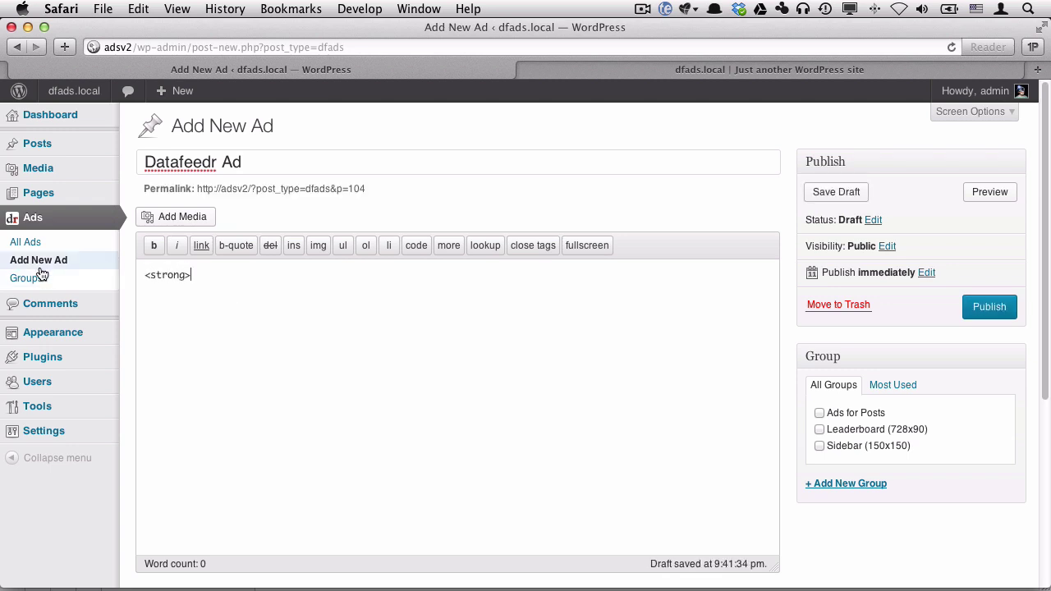
{"action": "left_click_drag", "start_coordinate": [205, 277], "coordinate": [141, 259]}
{"action": "key", "text": "BackSpace"}
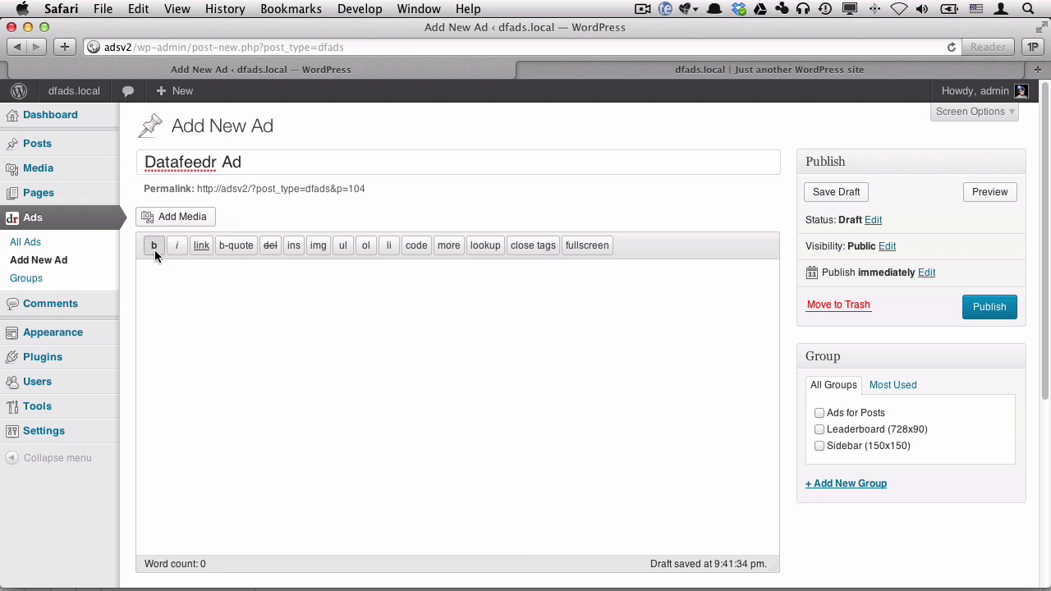
{"action": "left_click", "coordinate": [154, 250]}
{"action": "type", "text": "<a"}
{"action": "key", "text": "BackSpace"}
{"action": "key", "text": "BackSpace"}
{"action": "left_click", "coordinate": [201, 245]}
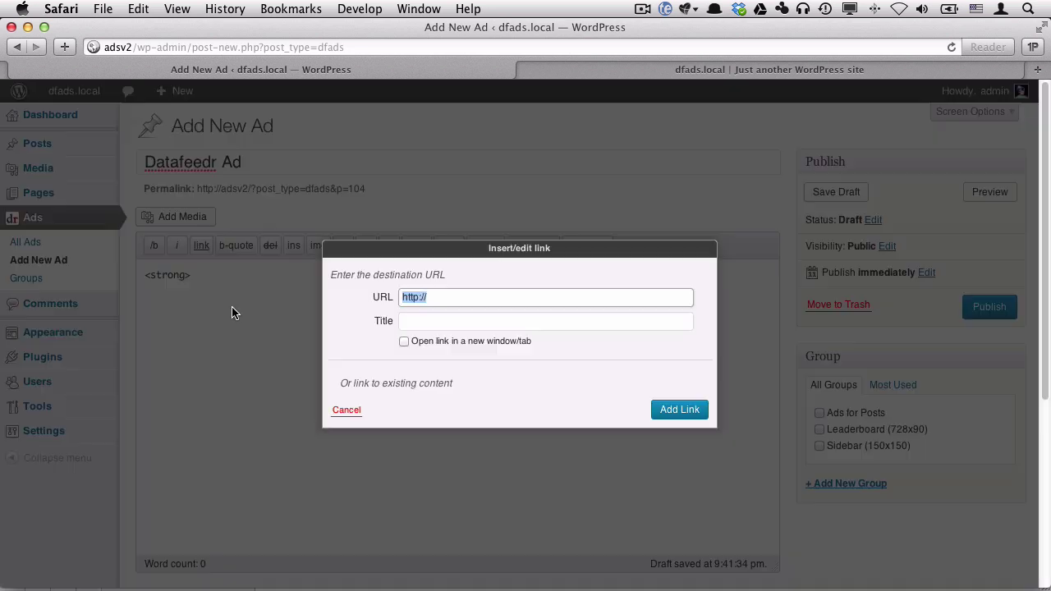
{"action": "key", "text": "Right"}
{"action": "type", "text": "www.datafeedr"}
{"action": "key", "text": "BackSpace"}
{"action": "type", "text": "dr.com"}
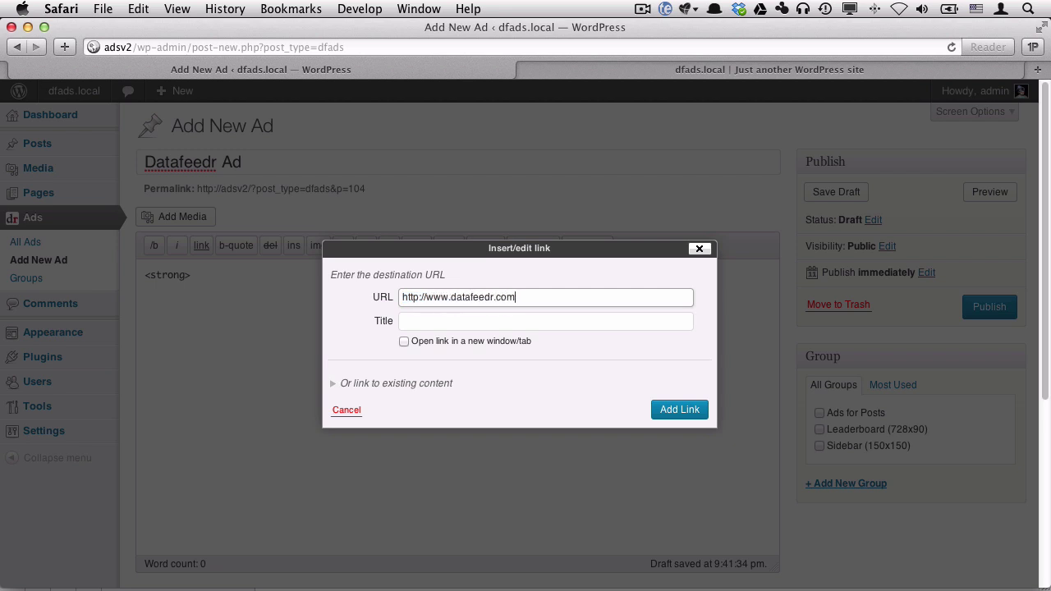
{"action": "left_click", "coordinate": [438, 342]}
{"action": "left_click", "coordinate": [690, 411]}
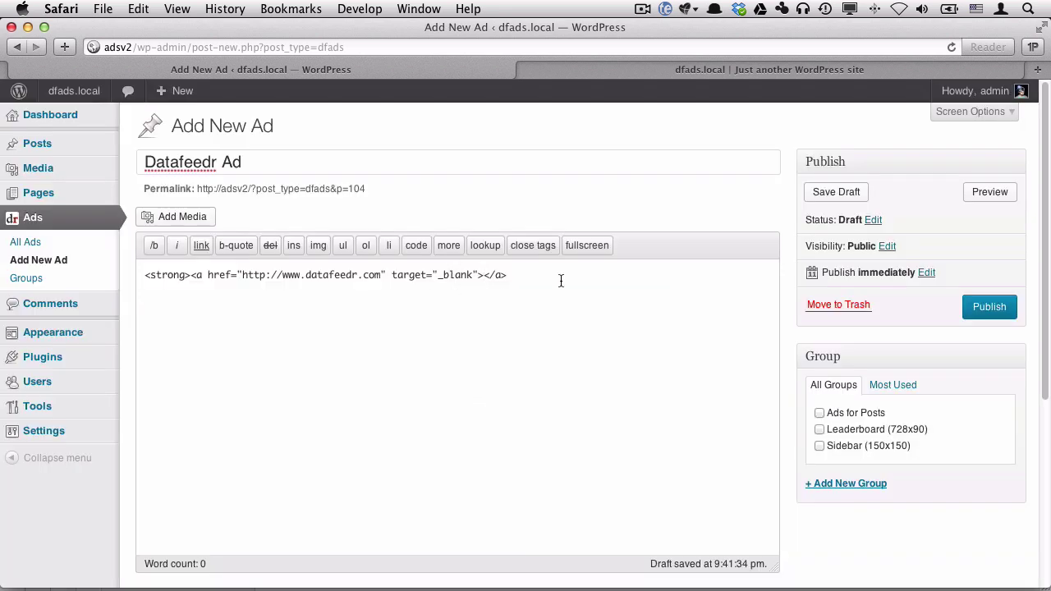
Give the link the text "Datafeedr.com" and close the strong tag after it
{"action": "left_click", "coordinate": [483, 275]}
{"action": "type", "text": "Datafeedr.com"}
{"action": "left_click", "coordinate": [601, 275]}
{"action": "left_click", "coordinate": [152, 247]}
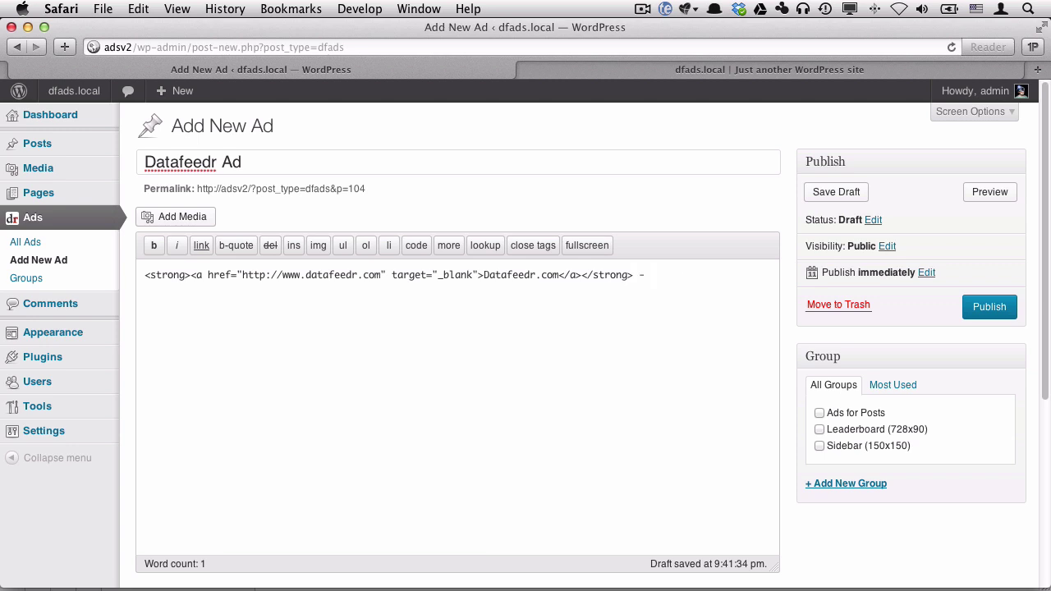
Append "- Datafeedr makes it easy to add a store to your WordPress blog." to the ad content
{"action": "type", "text": "- Datafeedr makes it easy to "}
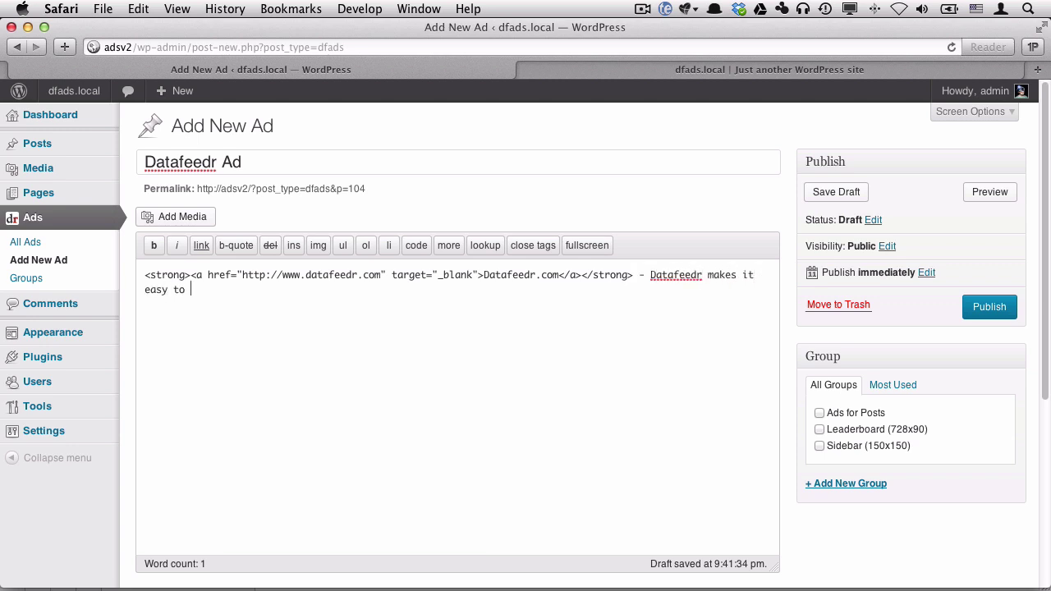
{"action": "type", "text": "add a store to your WordPress blog."}
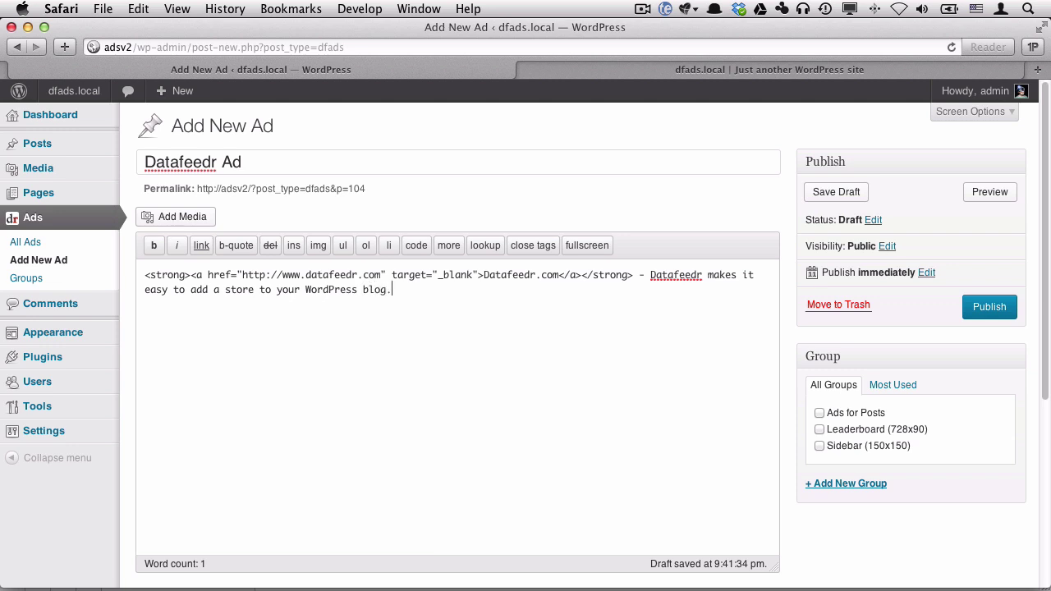
Create a new ad group named "Text Ads" for the ad and also assign it to Ads for Posts
{"action": "scroll", "coordinate": [770, 435], "scroll_direction": "down", "scroll_amount": 2}
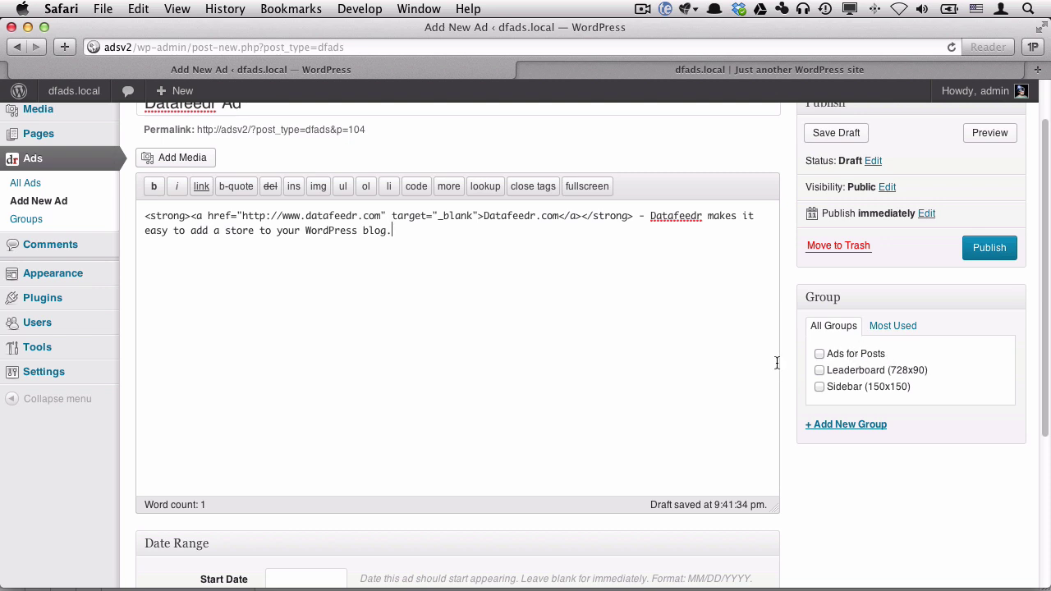
{"action": "left_click", "coordinate": [849, 427]}
{"action": "type", "text": "Test"}
{"action": "key", "text": "BackSpace"}
{"action": "type", "text": "xt Ads"}
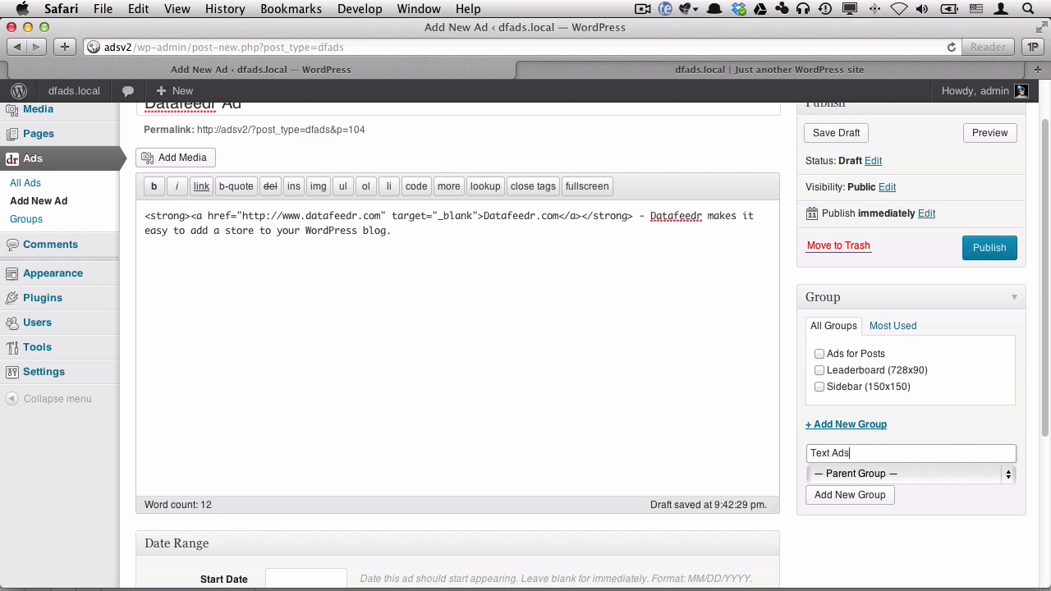
{"action": "left_click", "coordinate": [841, 498]}
{"action": "left_click", "coordinate": [819, 371]}
Publish the Datafeedr ad with its date range and impression limit left blank
{"action": "scroll", "coordinate": [877, 457], "scroll_direction": "down", "scroll_amount": 5}
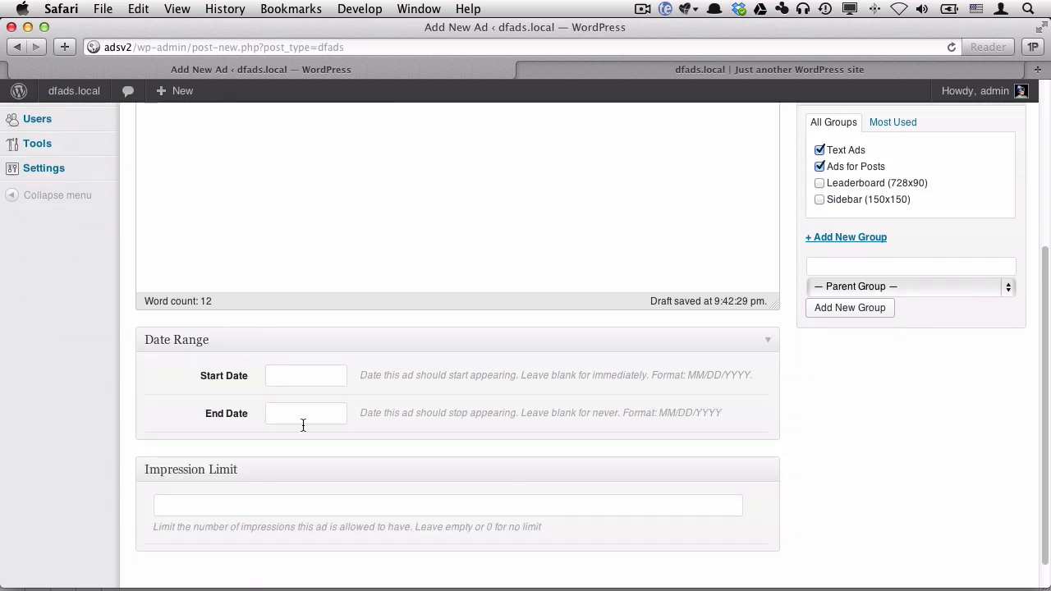
{"action": "scroll", "coordinate": [867, 491], "scroll_direction": "up", "scroll_amount": 6}
{"action": "left_click", "coordinate": [989, 306]}
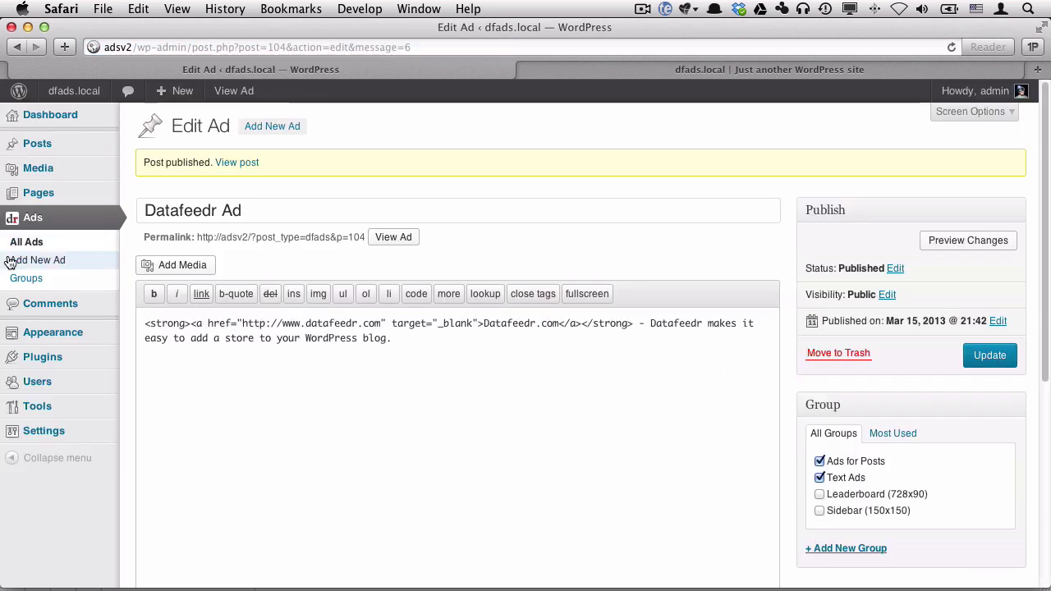
Review the Datafeedr ad's text, start date and end date in the list of all ads
{"action": "left_click", "coordinate": [27, 242]}
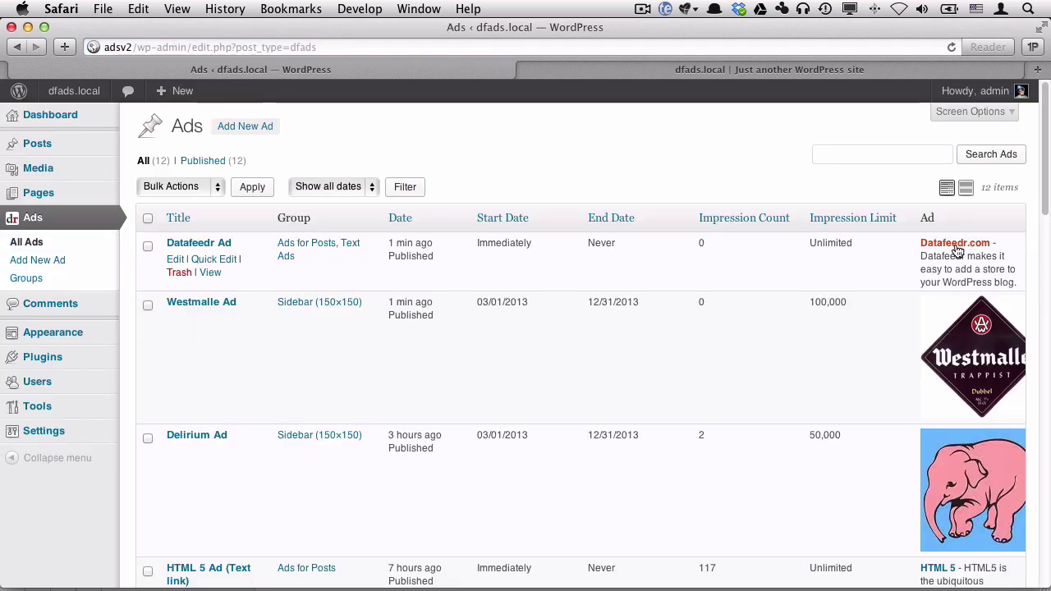
{"action": "left_click_drag", "start_coordinate": [955, 269], "coordinate": [958, 282]}
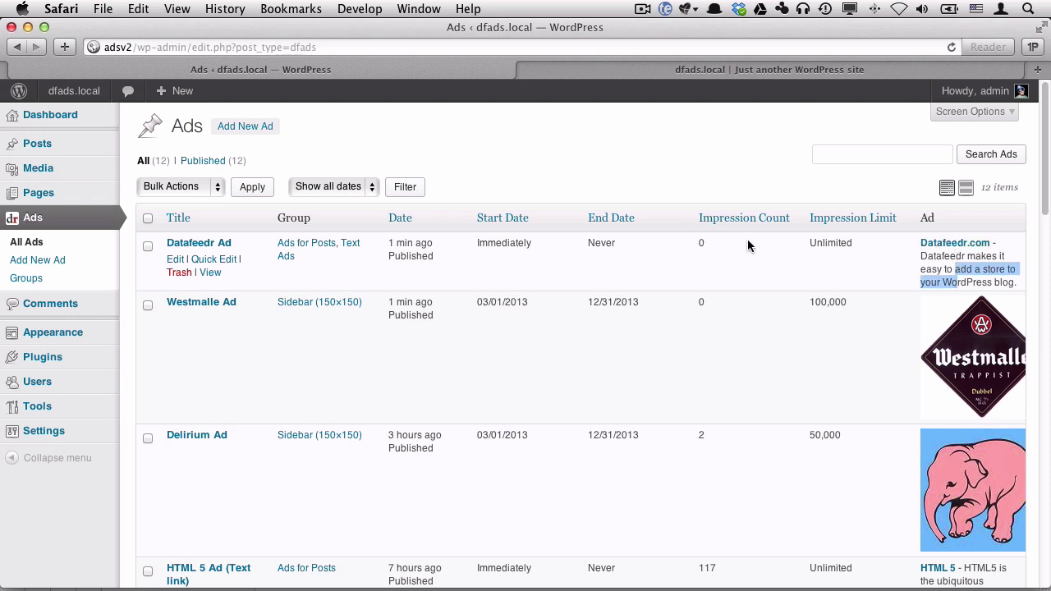
{"action": "left_click", "coordinate": [492, 244]}
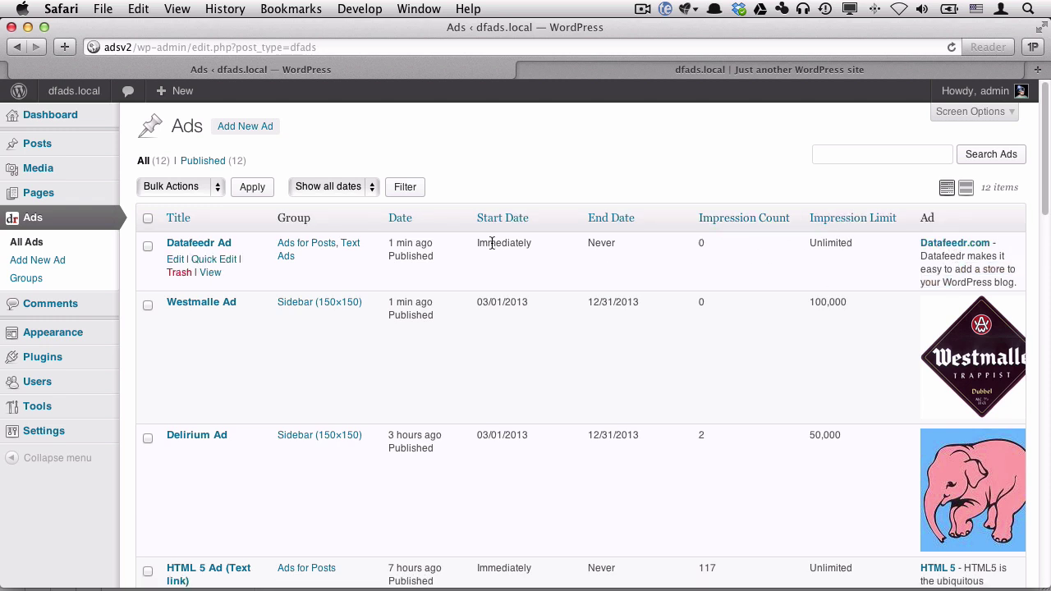
{"action": "left_click_drag", "start_coordinate": [492, 243], "coordinate": [544, 267]}
{"action": "left_click_drag", "start_coordinate": [595, 243], "coordinate": [616, 243]}
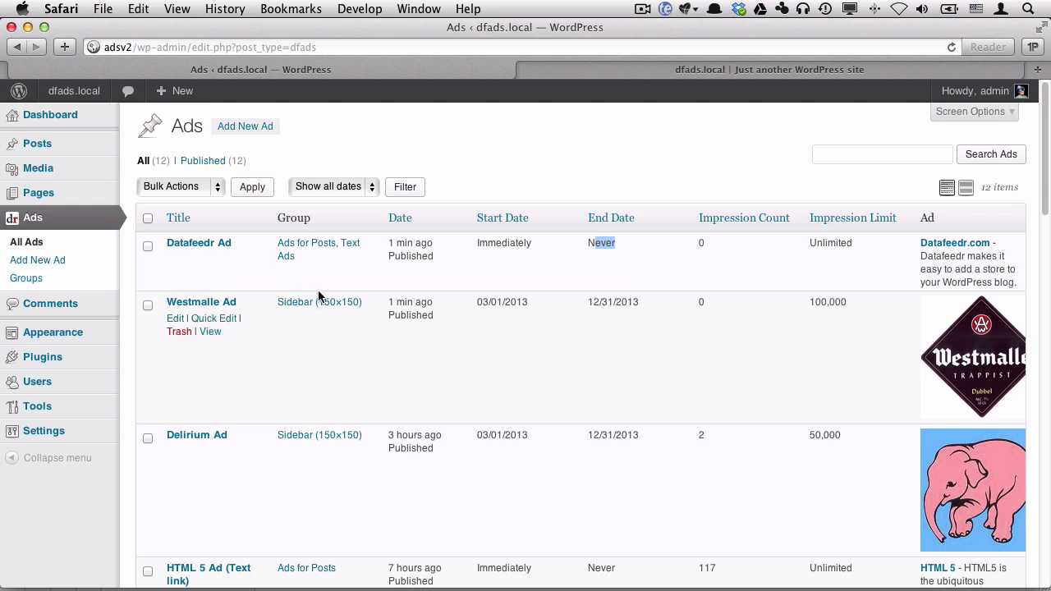
Open the ad groups page and look through the existing groups and the form for adding one
{"action": "left_click", "coordinate": [72, 277]}
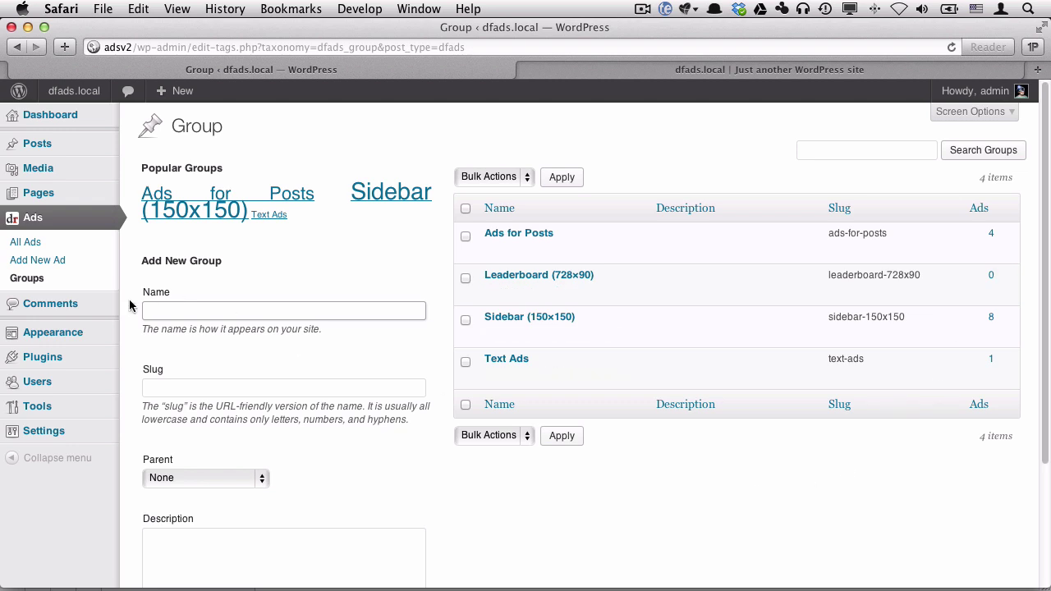
{"action": "scroll", "coordinate": [348, 452], "scroll_direction": "down", "scroll_amount": 5}
{"action": "scroll", "coordinate": [348, 448], "scroll_direction": "up", "scroll_amount": 5}
{"action": "mouse_move", "coordinate": [61, 430]}
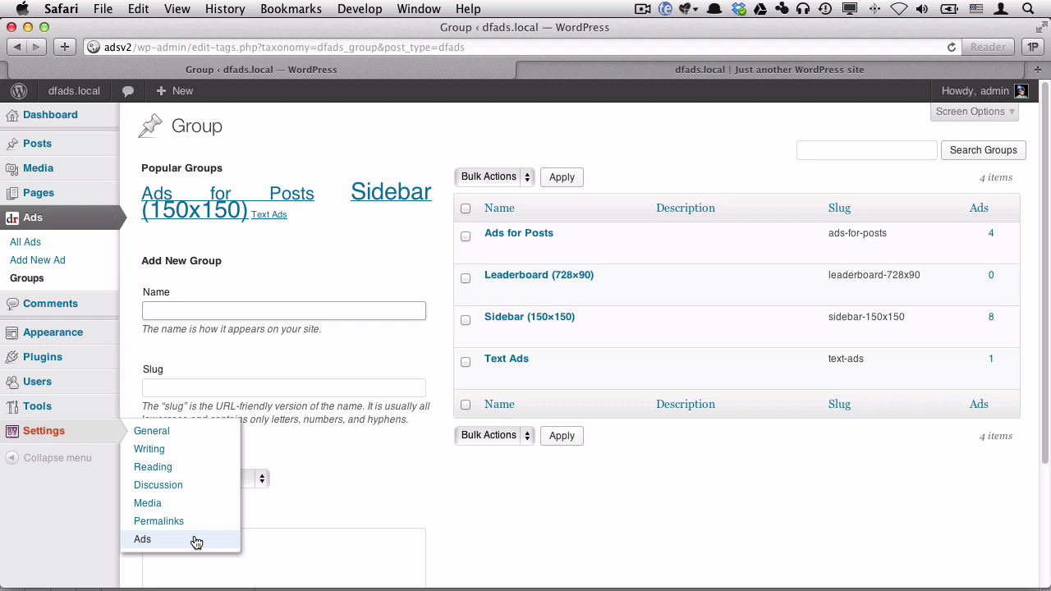
Look over the site's front page, including the post content and the sidebar widgets
{"action": "left_click", "coordinate": [753, 70]}
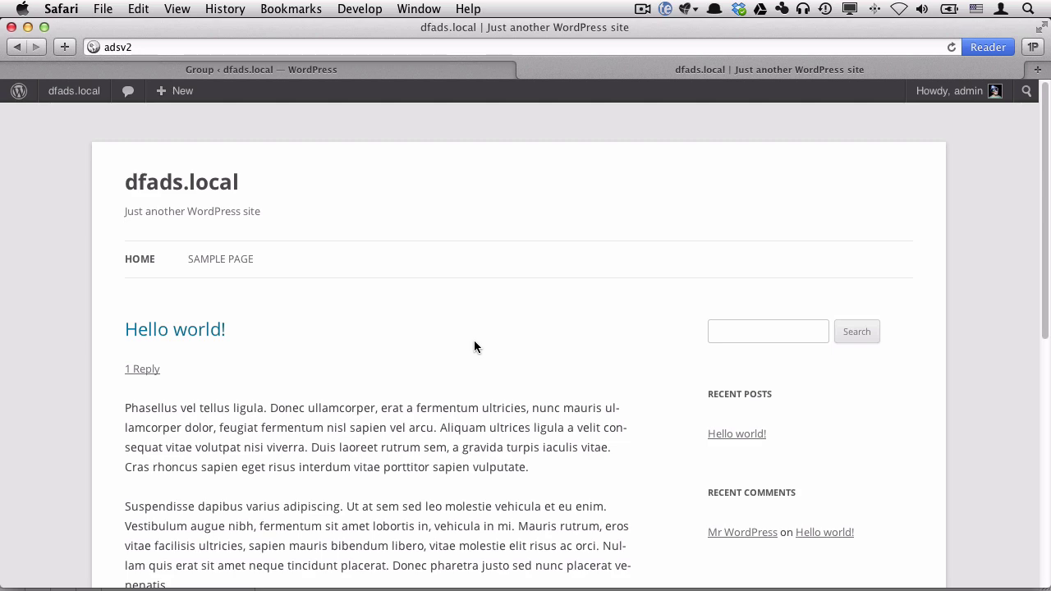
{"action": "scroll", "coordinate": [483, 332], "scroll_direction": "down", "scroll_amount": 1}
{"action": "scroll", "coordinate": [483, 331], "scroll_direction": "up", "scroll_amount": 1}
{"action": "scroll", "coordinate": [483, 337], "scroll_direction": "down", "scroll_amount": 5}
{"action": "scroll", "coordinate": [482, 336], "scroll_direction": "up", "scroll_amount": 3}
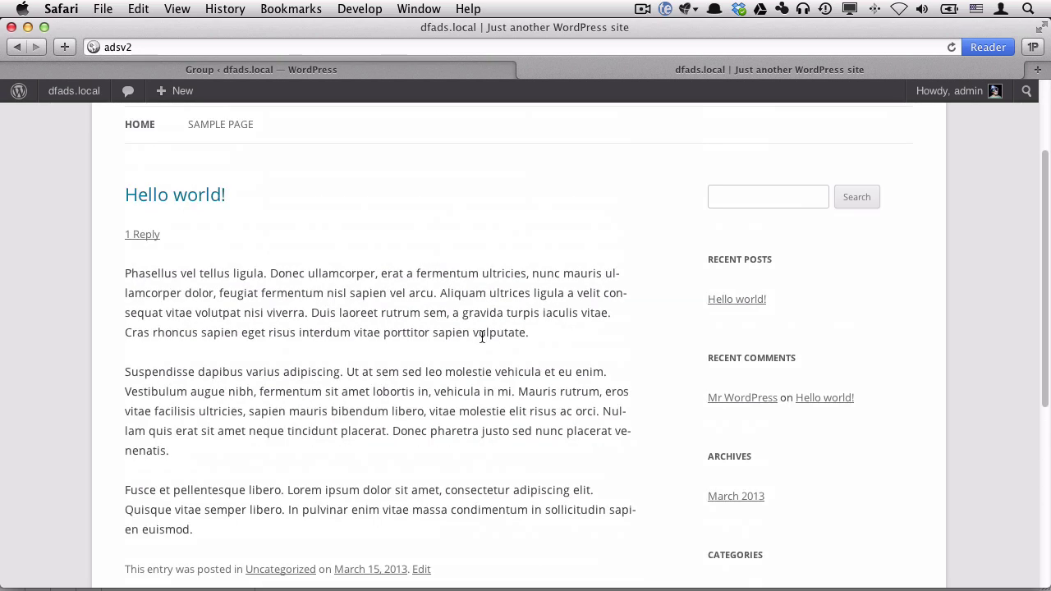
{"action": "scroll", "coordinate": [643, 449], "scroll_direction": "down", "scroll_amount": 5}
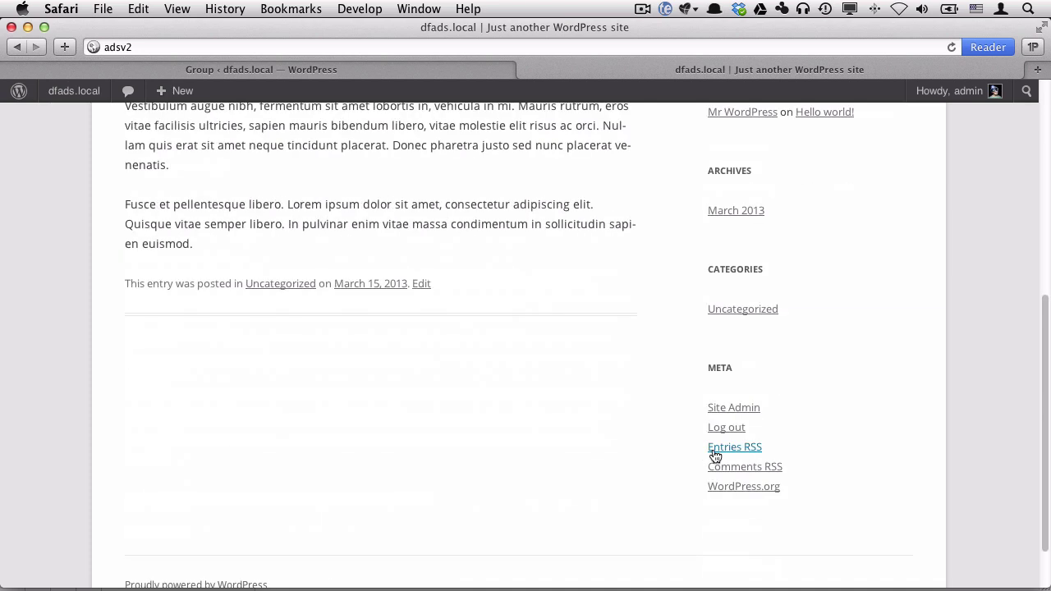
{"action": "scroll", "coordinate": [793, 369], "scroll_direction": "up", "scroll_amount": 8}
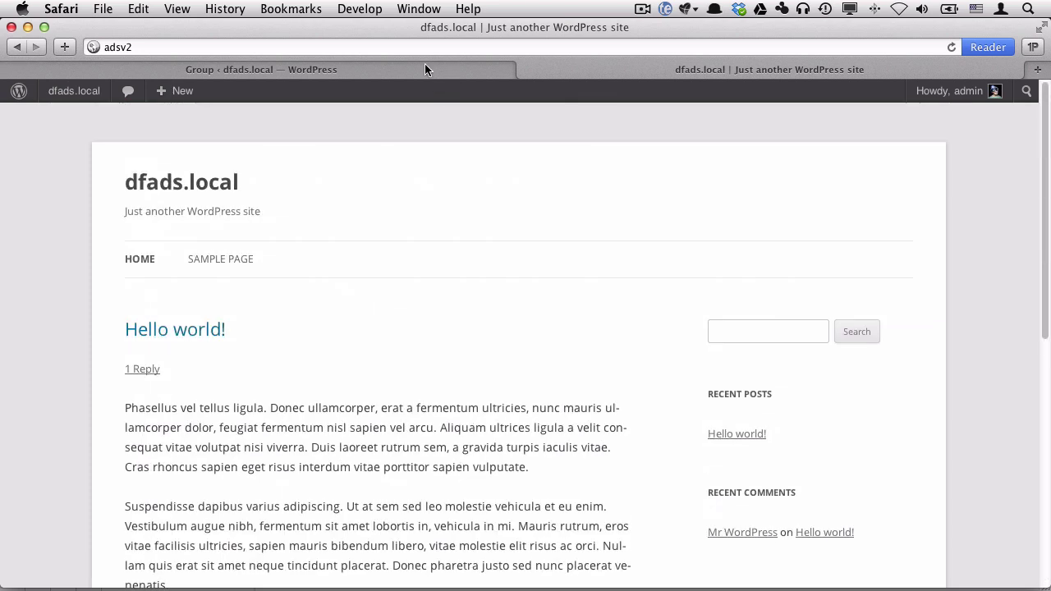
Enable shortcodes in Text Widgets in the Ads plugin's settings and save the changes
{"action": "left_click", "coordinate": [416, 71]}
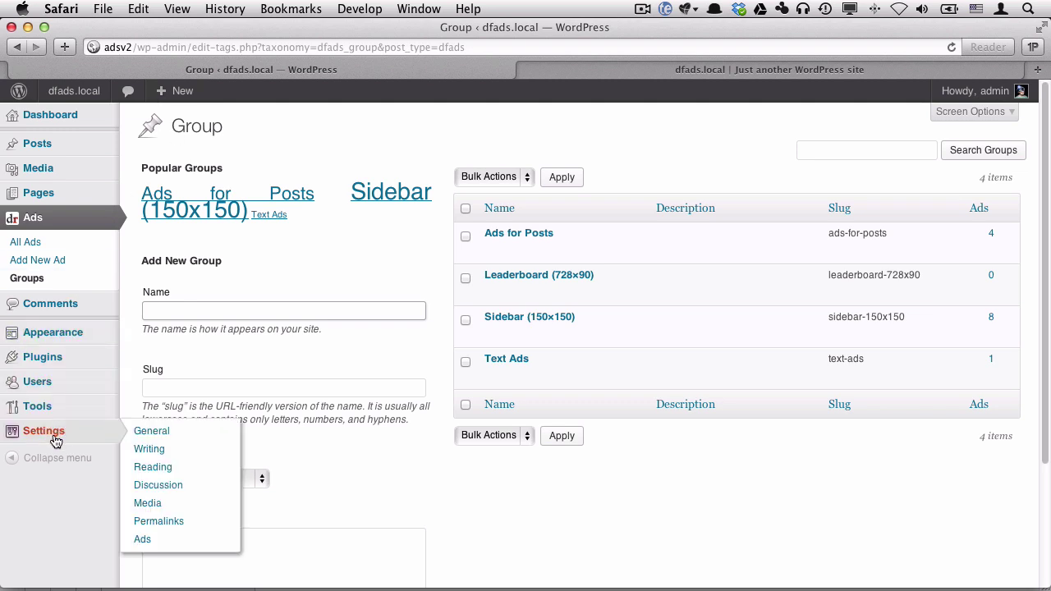
{"action": "left_click", "coordinate": [175, 542]}
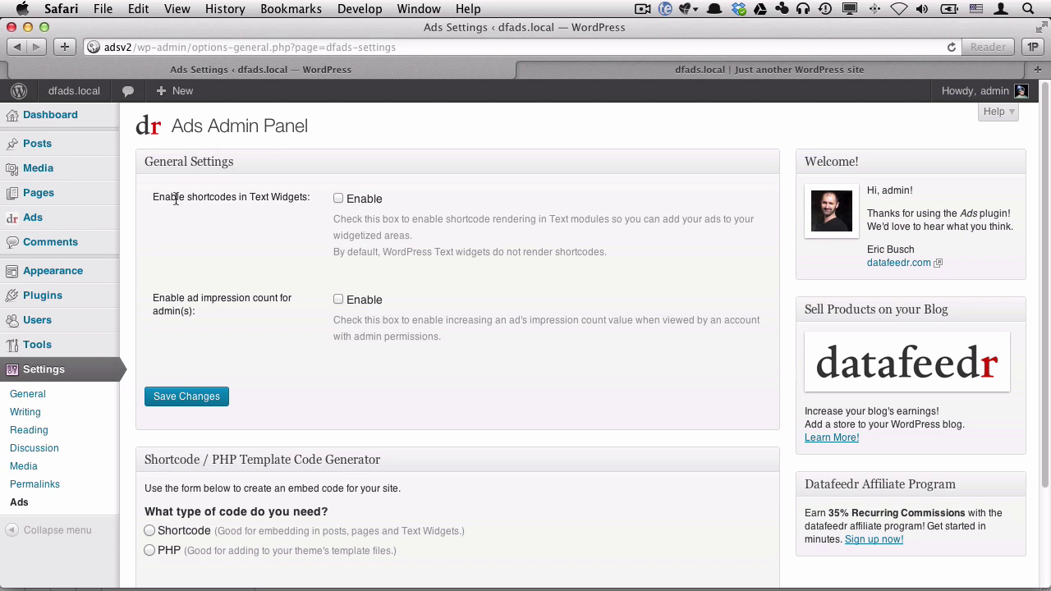
{"action": "left_click_drag", "start_coordinate": [176, 197], "coordinate": [261, 197]}
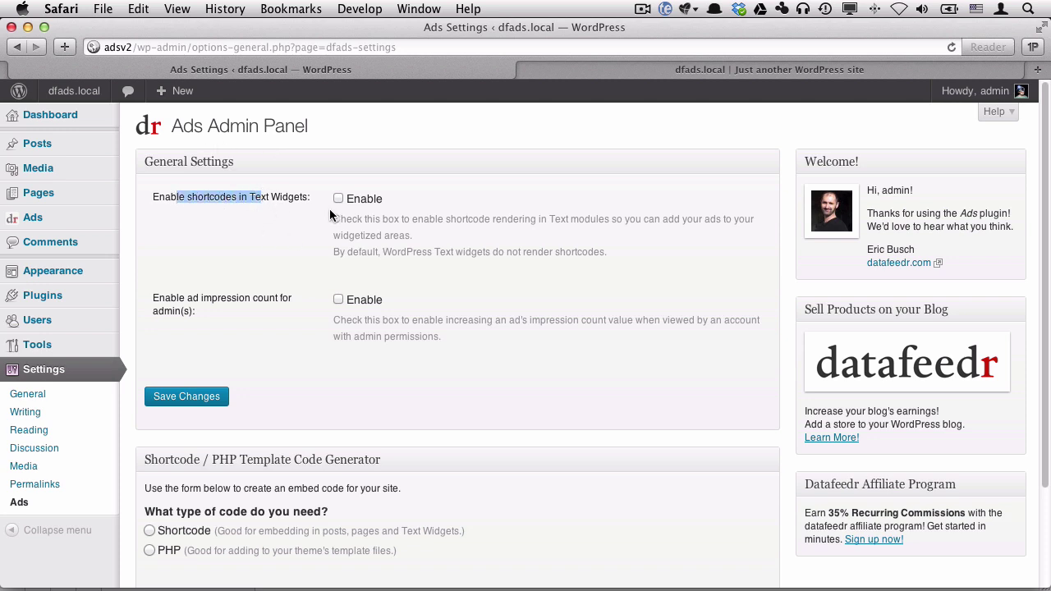
{"action": "left_click", "coordinate": [184, 397]}
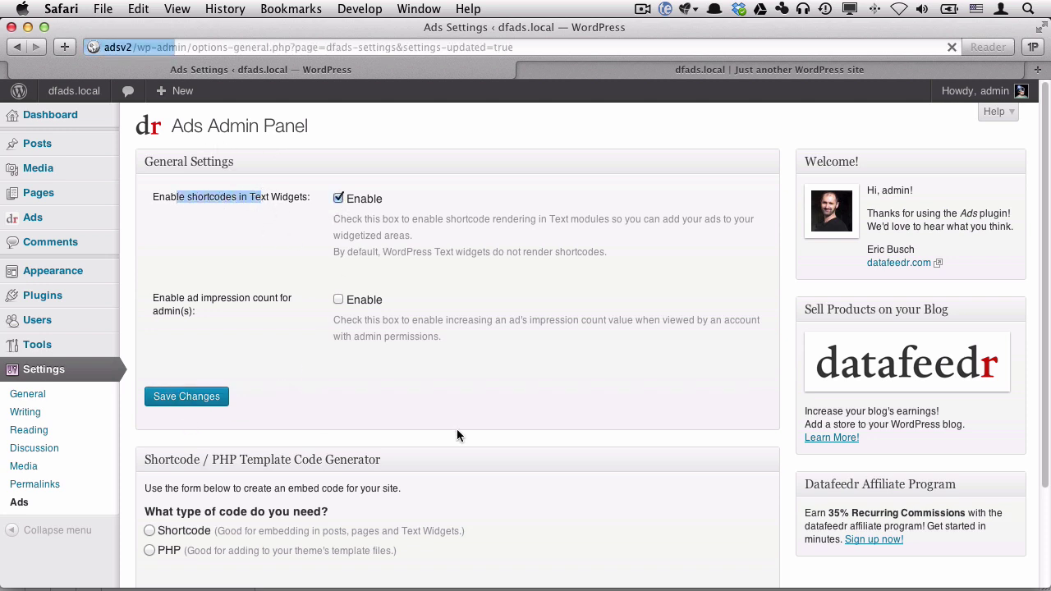
Select Shortcode as the code type in the Shortcode / PHP Template Code Generator and bring up its options
{"action": "scroll", "coordinate": [471, 353], "scroll_direction": "down", "scroll_amount": 2}
{"action": "scroll", "coordinate": [471, 352], "scroll_direction": "up", "scroll_amount": 2}
{"action": "scroll", "coordinate": [470, 352], "scroll_direction": "down", "scroll_amount": 4}
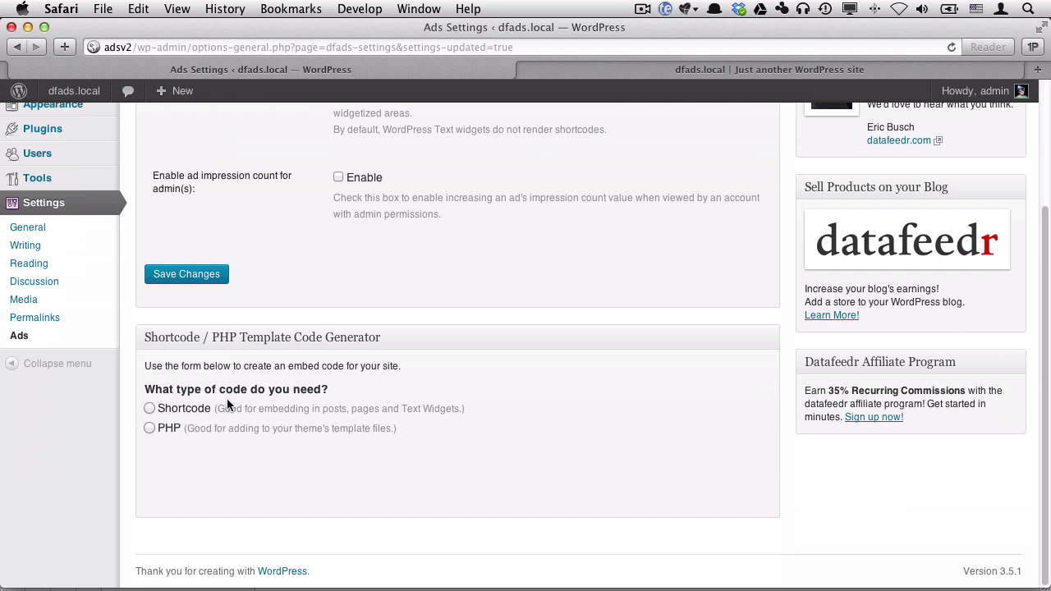
{"action": "left_click", "coordinate": [200, 408]}
{"action": "scroll", "coordinate": [544, 353], "scroll_direction": "down", "scroll_amount": 5}
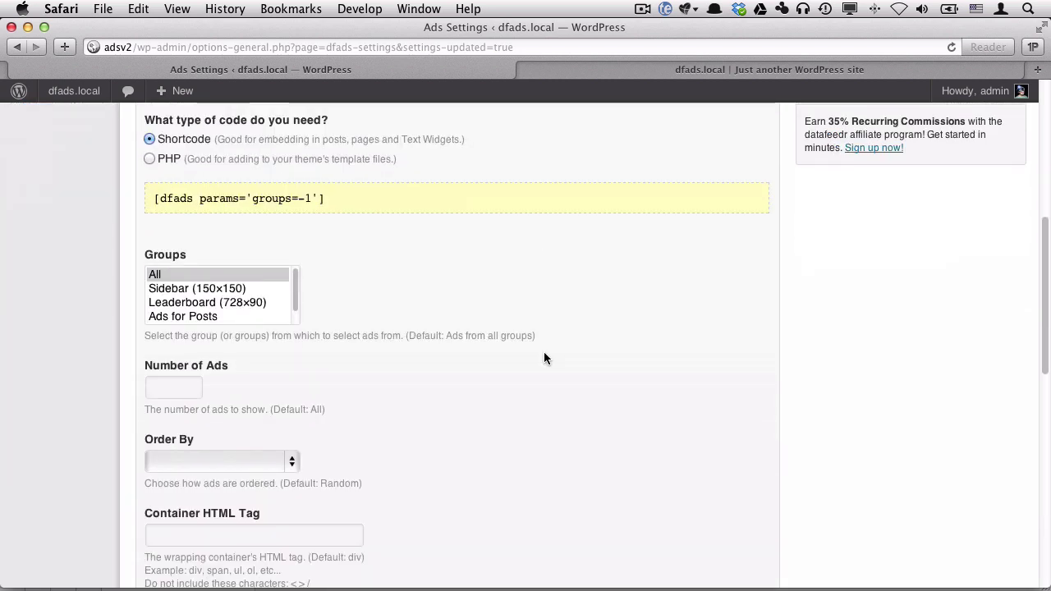
Select the Sidebar (150×150) and Text Ads groups together as the ad source for the generated shortcode
{"action": "scroll", "coordinate": [544, 353], "scroll_direction": "up", "scroll_amount": 2}
{"action": "scroll", "coordinate": [542, 354], "scroll_direction": "down", "scroll_amount": 2}
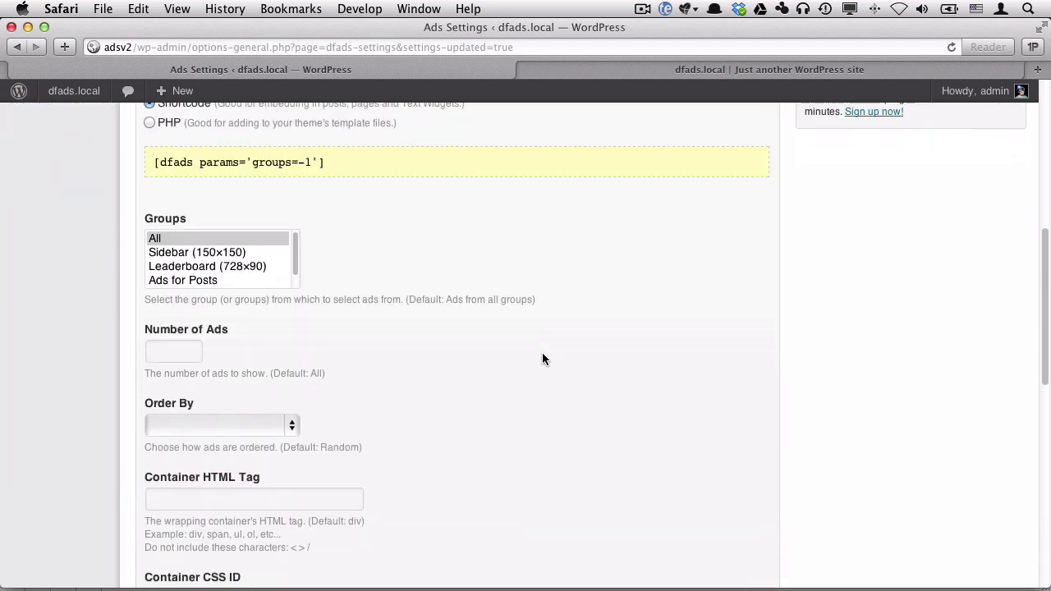
{"action": "scroll", "coordinate": [541, 358], "scroll_direction": "down", "scroll_amount": 1}
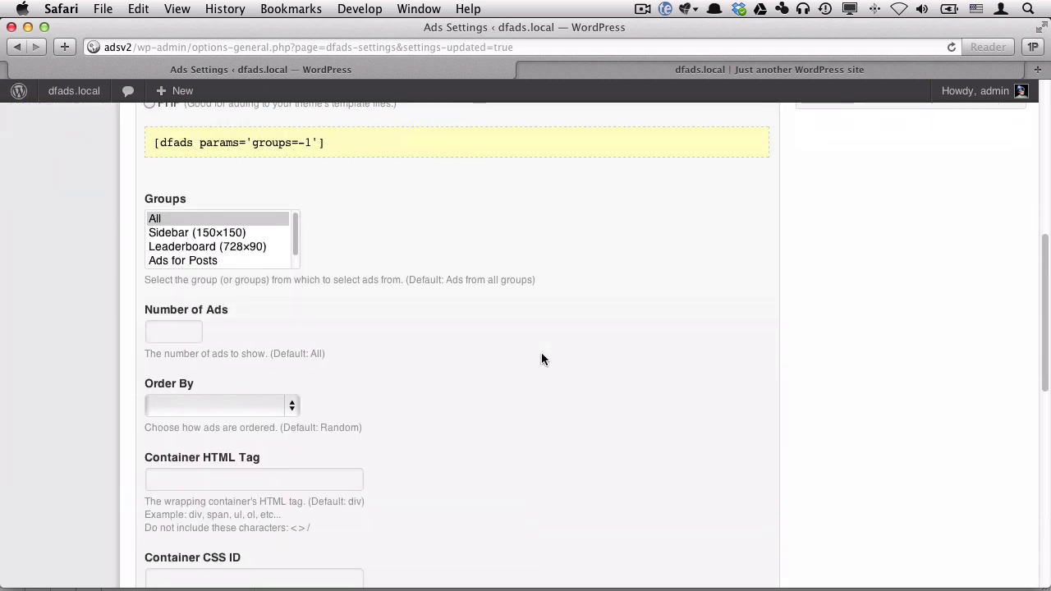
{"action": "left_click", "coordinate": [239, 143]}
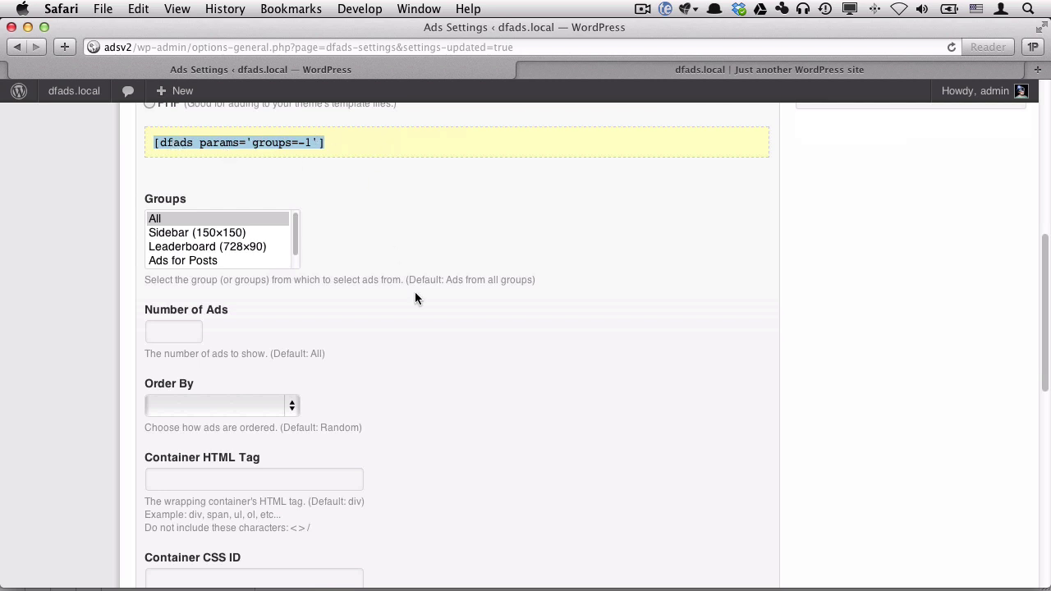
{"action": "scroll", "coordinate": [405, 379], "scroll_direction": "down", "scroll_amount": 2}
{"action": "scroll", "coordinate": [403, 378], "scroll_direction": "up", "scroll_amount": 2}
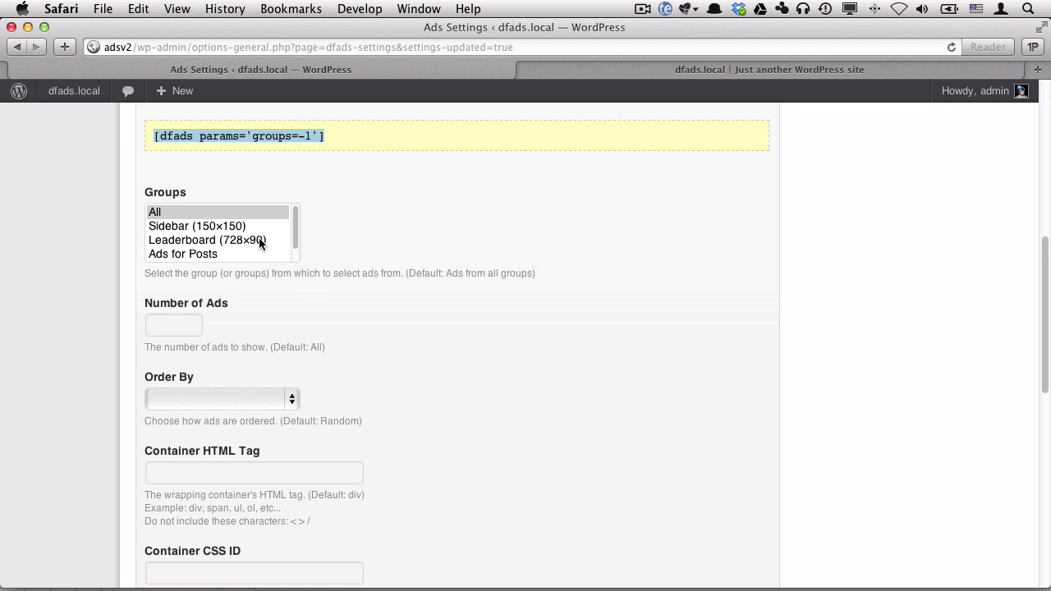
{"action": "scroll", "coordinate": [263, 240], "scroll_direction": "down", "scroll_amount": 2}
{"action": "scroll", "coordinate": [323, 238], "scroll_direction": "up", "scroll_amount": 2}
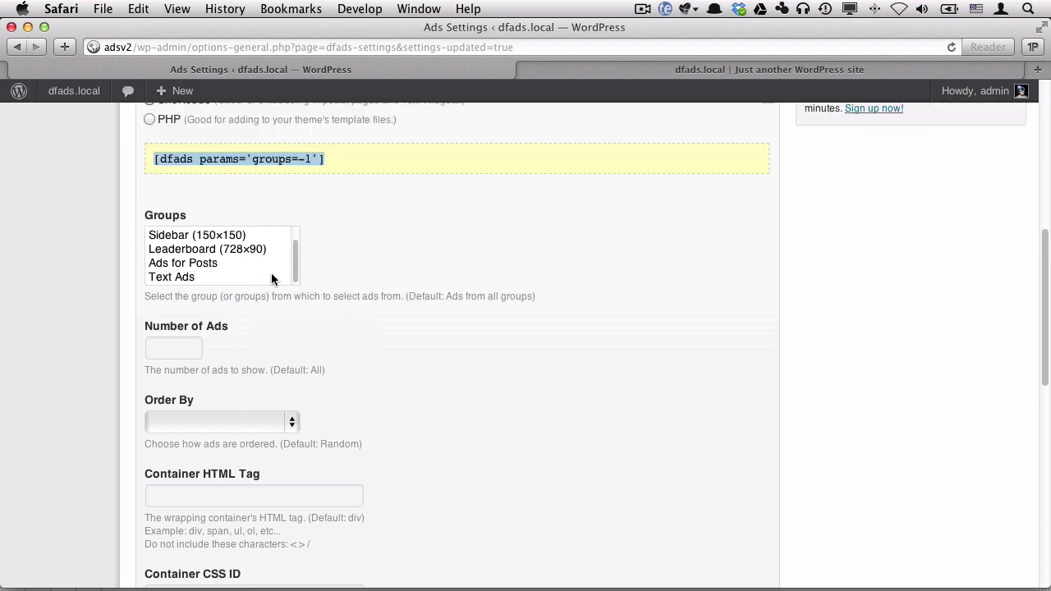
{"action": "scroll", "coordinate": [261, 271], "scroll_direction": "up", "scroll_amount": 1}
{"action": "left_click", "coordinate": [233, 251]}
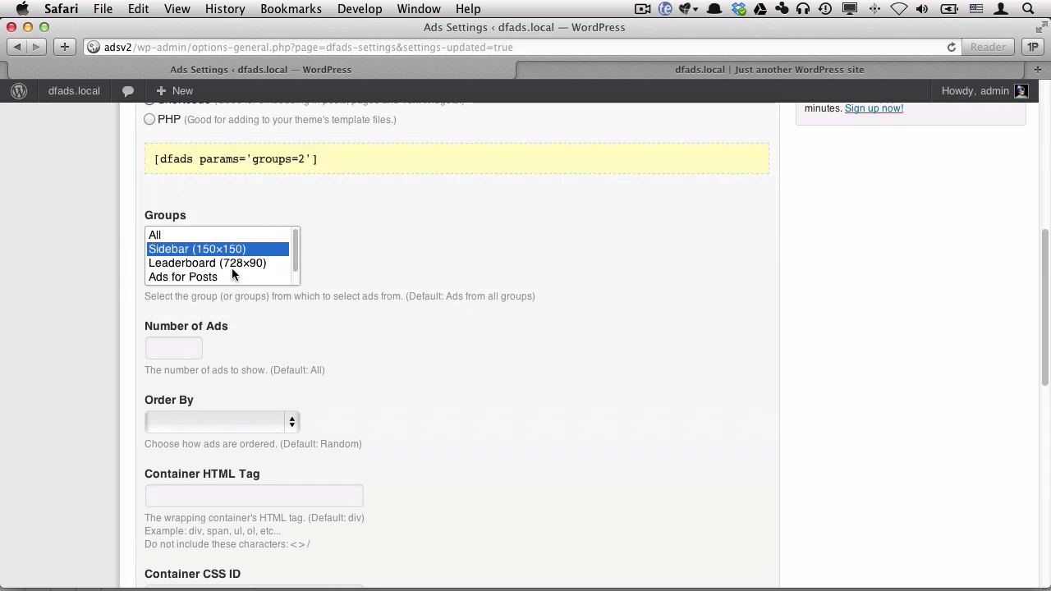
{"action": "scroll", "coordinate": [231, 269], "scroll_direction": "down", "scroll_amount": 1}
{"action": "scroll", "coordinate": [231, 275], "scroll_direction": "down", "scroll_amount": 1}
{"action": "left_click", "coordinate": [197, 251], "text": "super"}
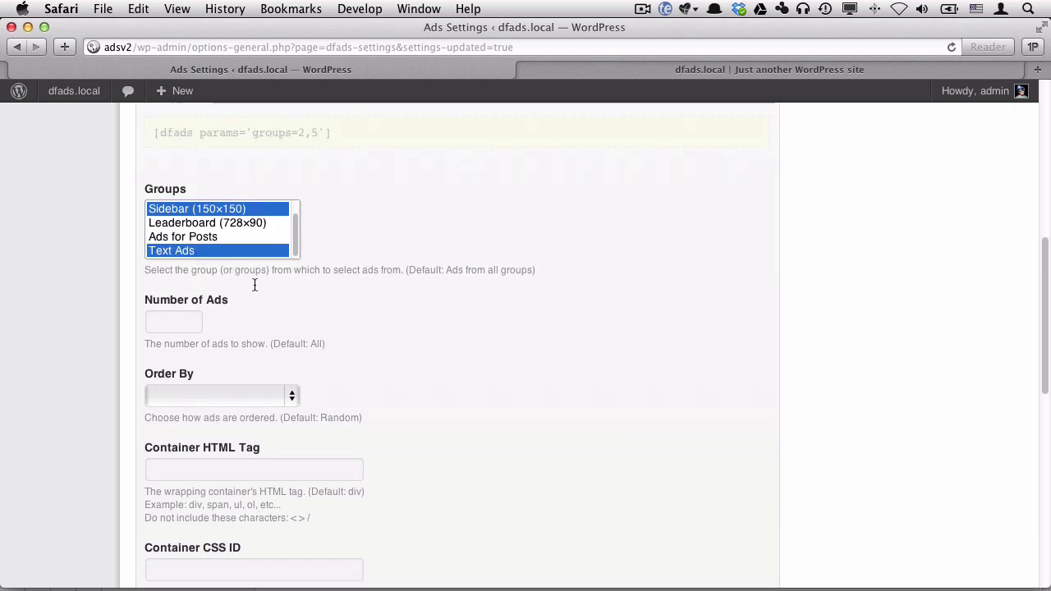
{"action": "scroll", "coordinate": [435, 319], "scroll_direction": "up", "scroll_amount": 1}
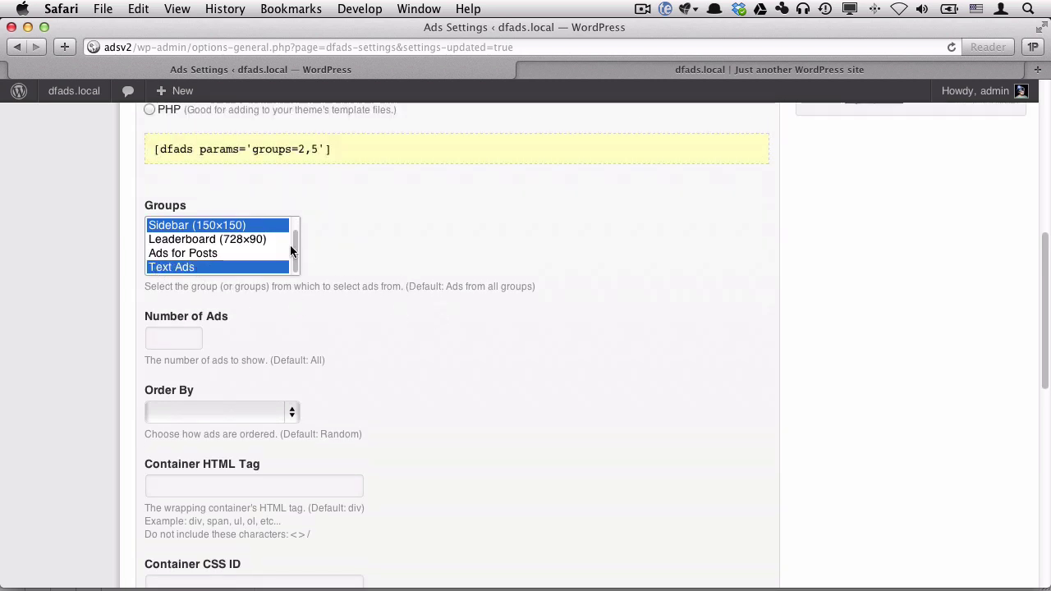
Set the shortcode's number of ads to 3 and order the ads by Random
{"action": "left_click", "coordinate": [194, 339]}
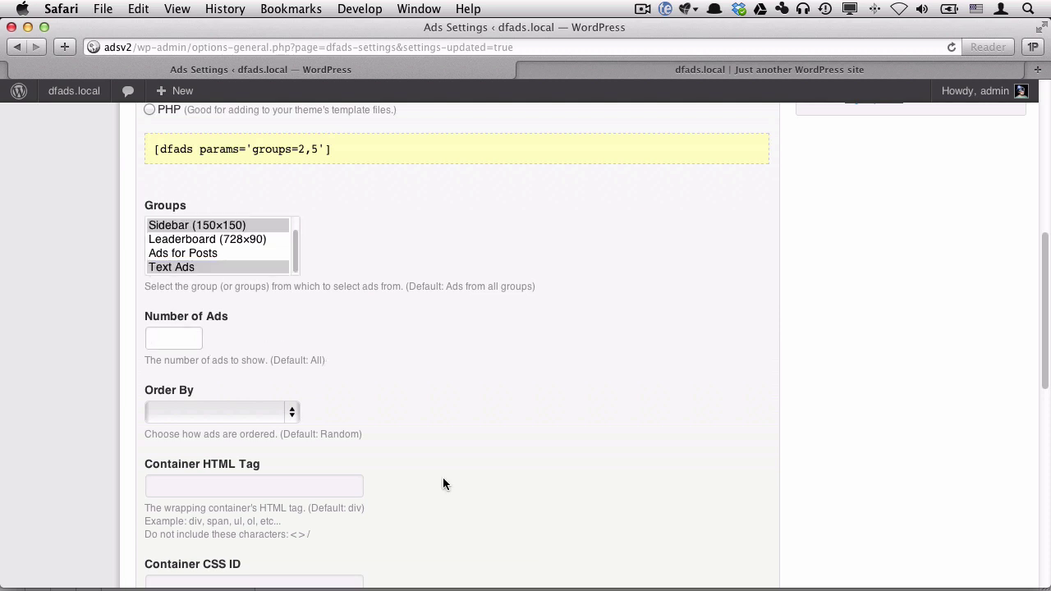
{"action": "type", "text": "3"}
{"action": "scroll", "coordinate": [476, 390], "scroll_direction": "down", "scroll_amount": 2}
{"action": "scroll", "coordinate": [476, 390], "scroll_direction": "down", "scroll_amount": 1}
{"action": "left_click", "coordinate": [236, 320]}
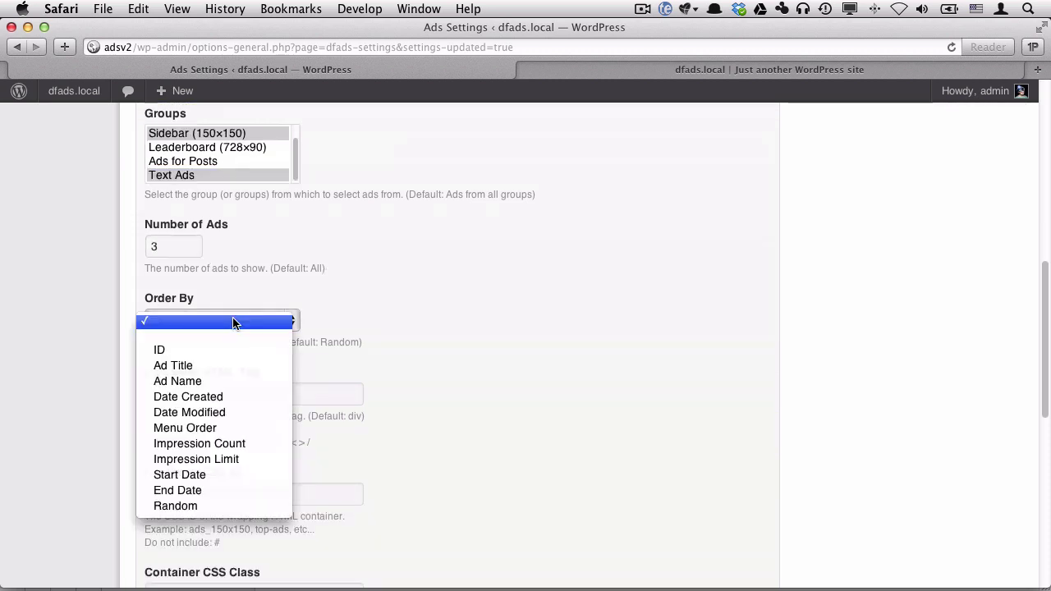
{"action": "left_click", "coordinate": [219, 506]}
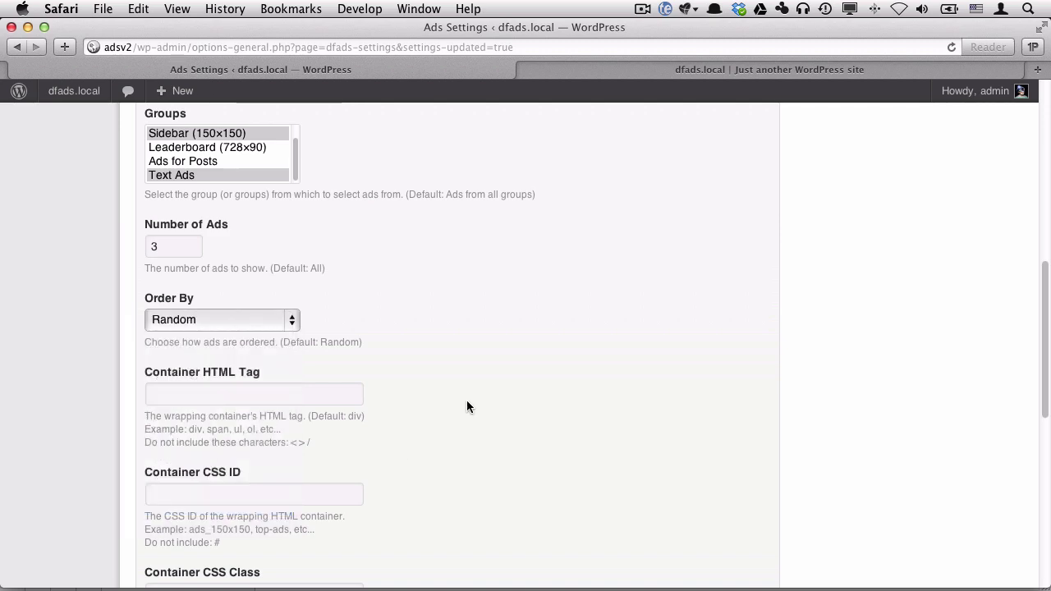
Look over the remaining generator options and copy the complete generated shortcode to the clipboard
{"action": "scroll", "coordinate": [403, 403], "scroll_direction": "down", "scroll_amount": 10}
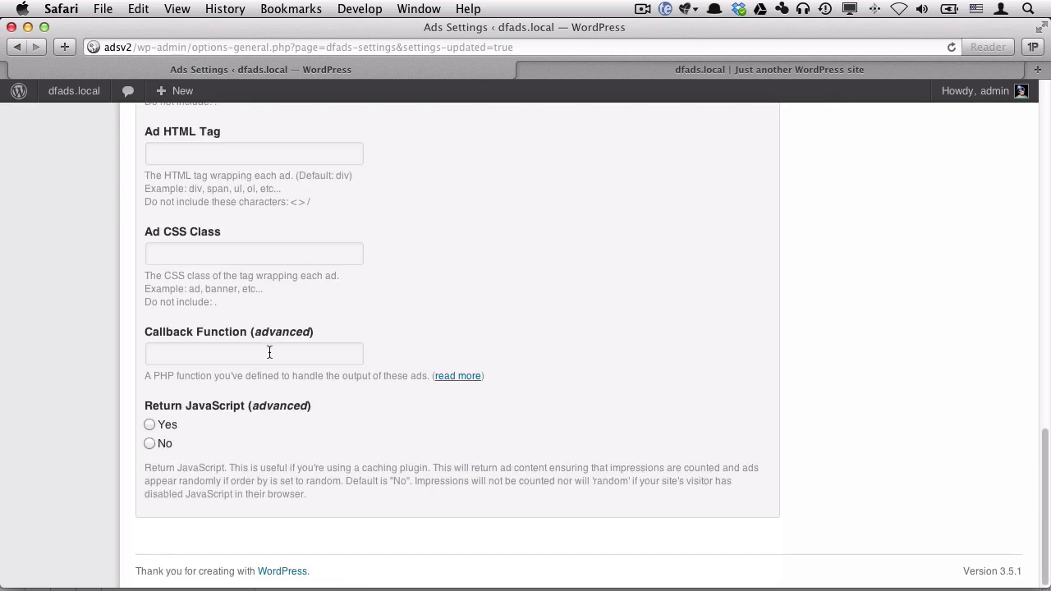
{"action": "scroll", "coordinate": [352, 435], "scroll_direction": "up", "scroll_amount": 15}
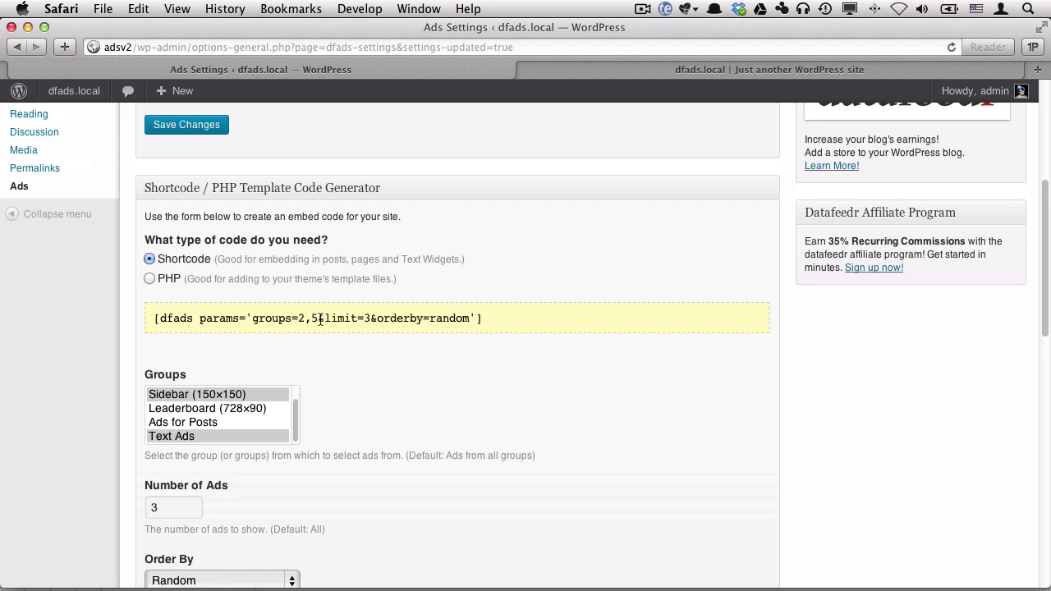
{"action": "triple_click", "coordinate": [321, 321]}
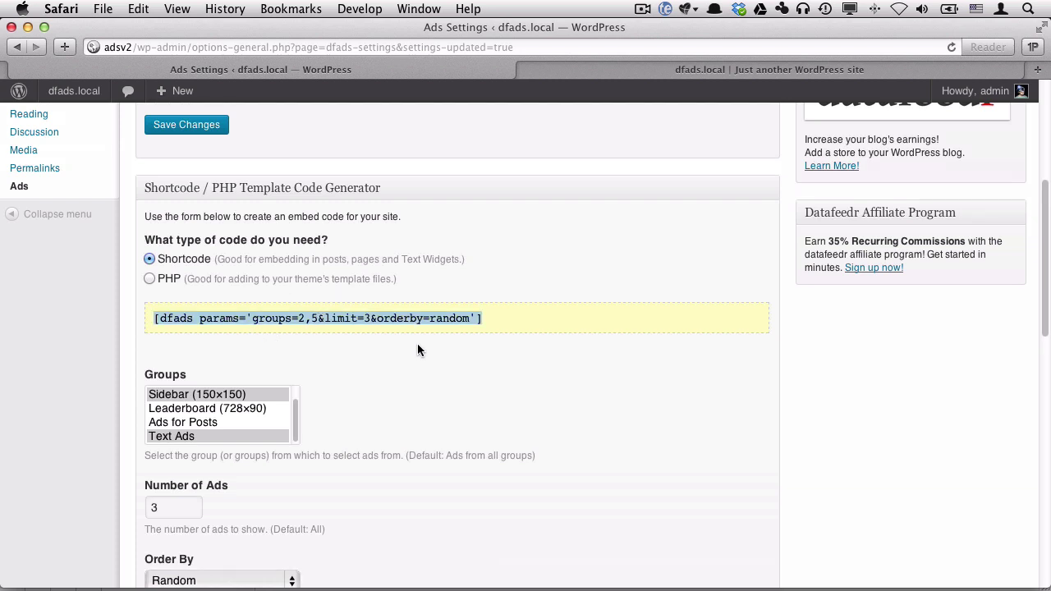
{"action": "left_click", "coordinate": [138, 8]}
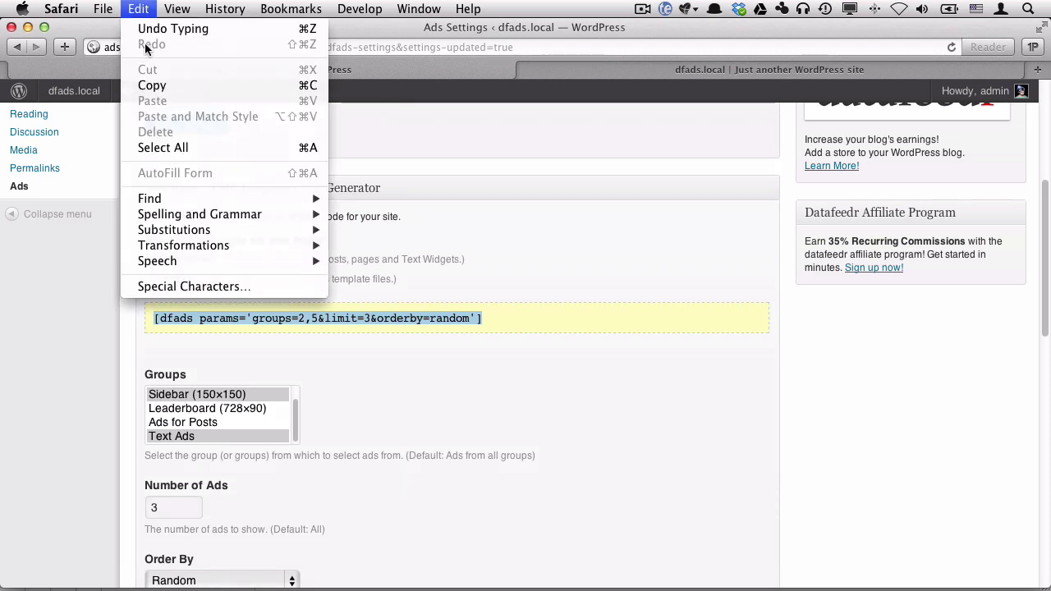
{"action": "left_click", "coordinate": [152, 86]}
Open the Widgets page in a new browser tab and place that tab directly after the Ads Settings one
{"action": "scroll", "coordinate": [34, 351], "scroll_direction": "up", "scroll_amount": 5}
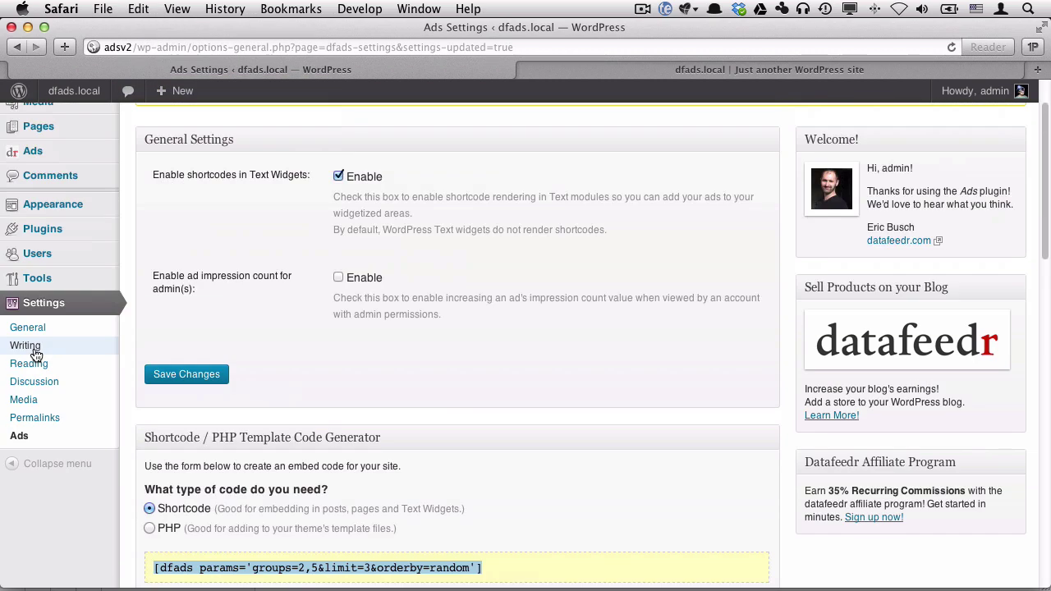
{"action": "mouse_move", "coordinate": [62, 210]}
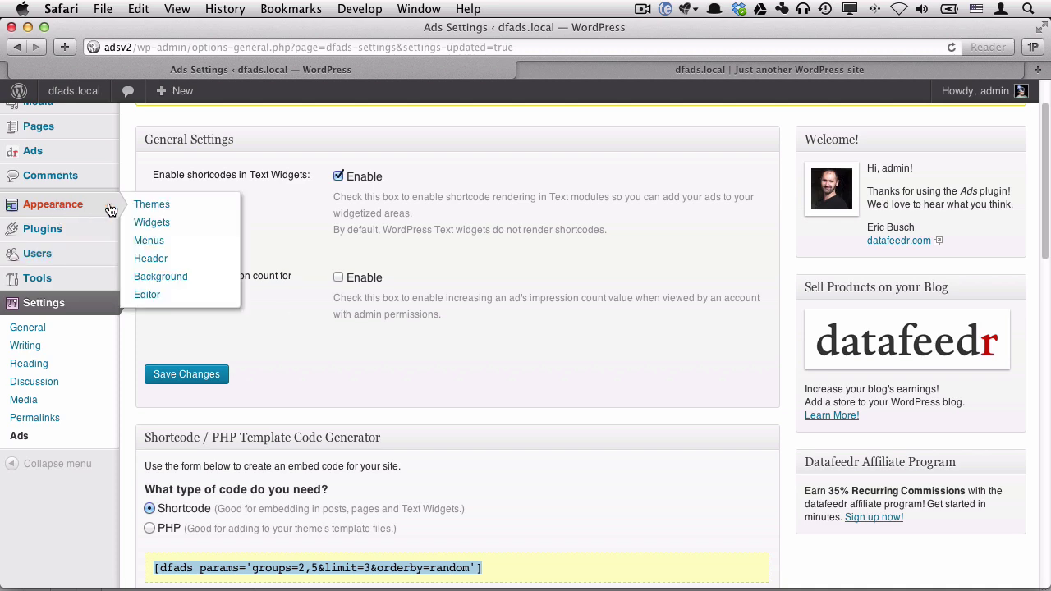
{"action": "right_click", "coordinate": [158, 224]}
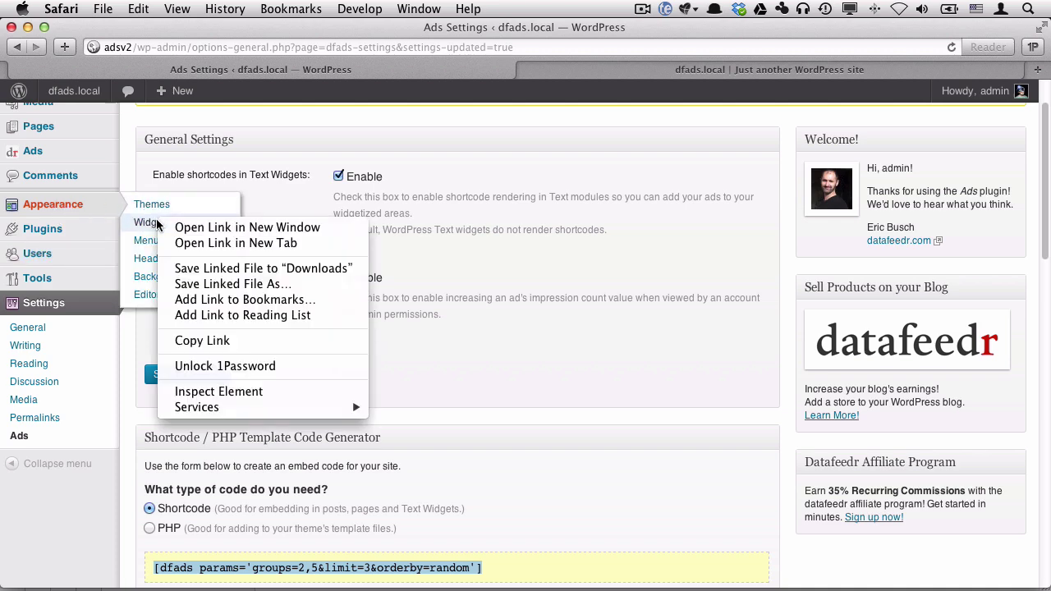
{"action": "left_click", "coordinate": [207, 241]}
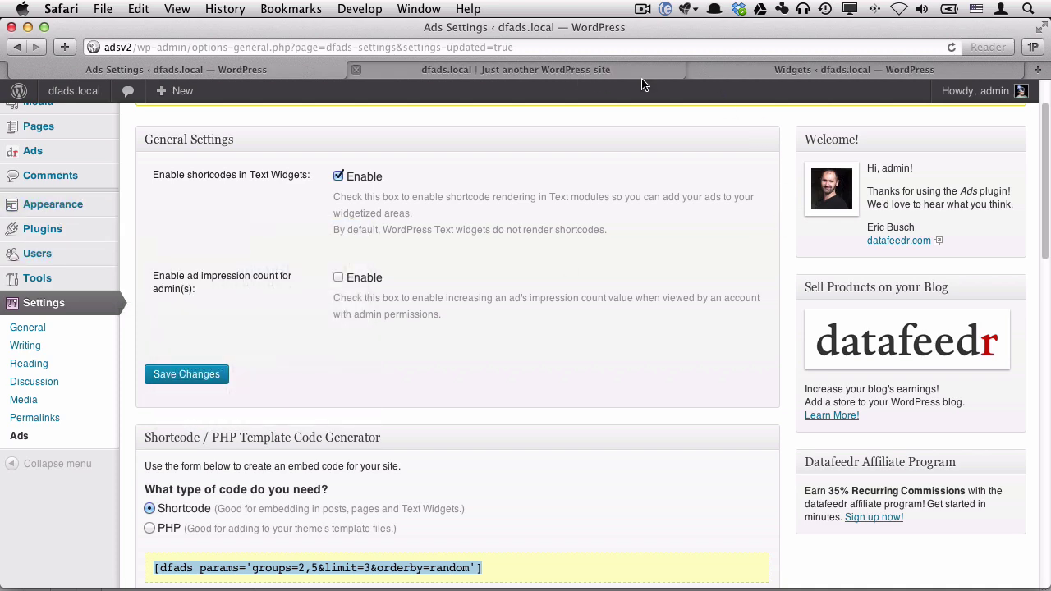
{"action": "left_click_drag", "start_coordinate": [809, 71], "coordinate": [567, 71]}
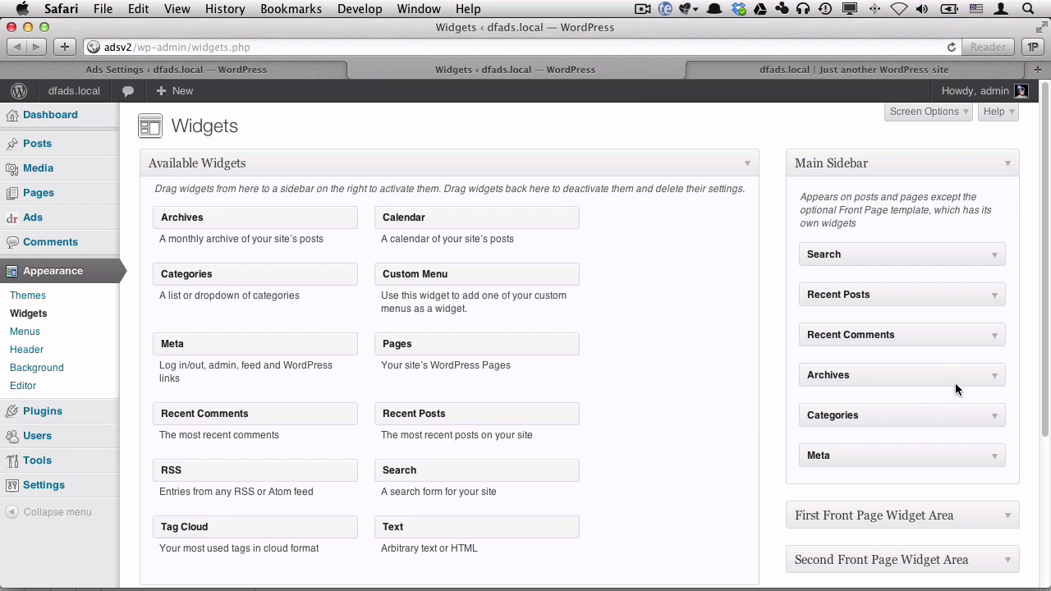
Add a Text widget to the Main Sidebar just below Search and title it "Advertisements"
{"action": "scroll", "coordinate": [592, 395], "scroll_direction": "down", "scroll_amount": 2}
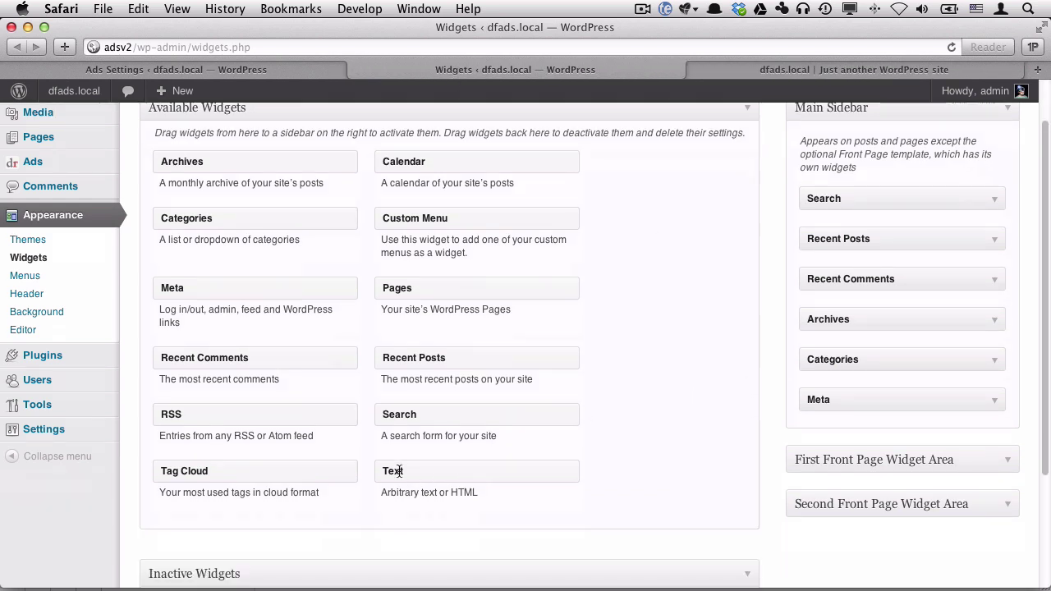
{"action": "left_click_drag", "start_coordinate": [471, 477], "coordinate": [895, 234]}
{"action": "left_click", "coordinate": [702, 282]}
{"action": "type", "text": "Advertisements"}
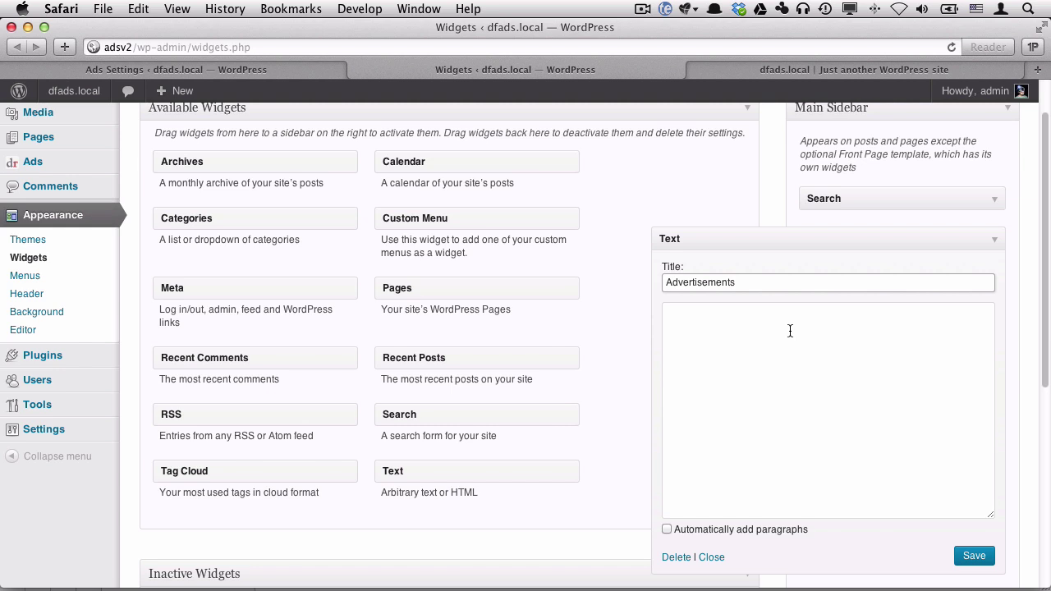
Paste the copied shortcode into the Advertisements text widget's content and save the widget
{"action": "left_click", "coordinate": [790, 331]}
{"action": "left_click", "coordinate": [138, 8]}
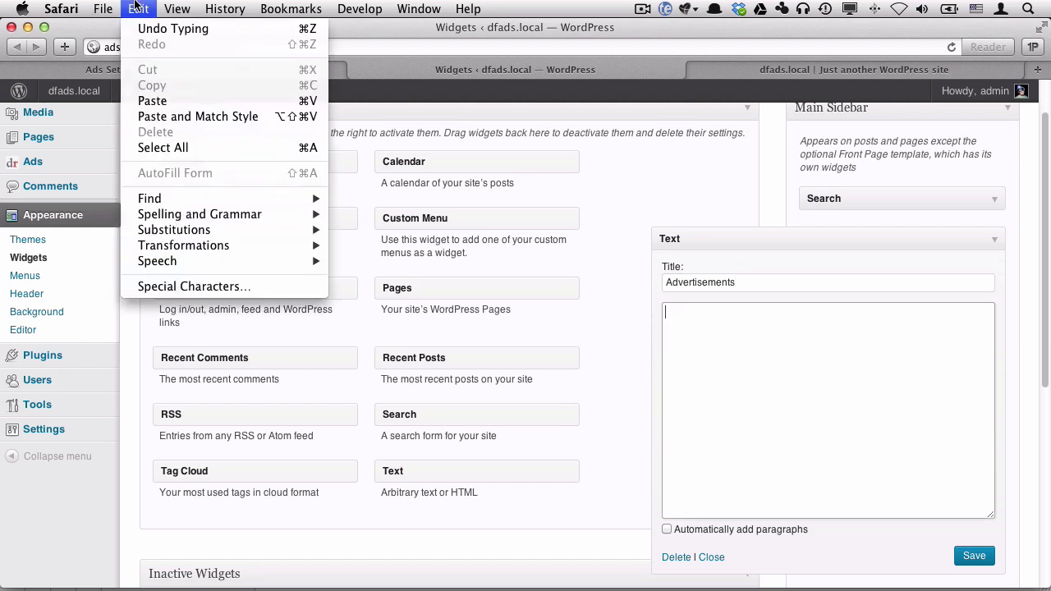
{"action": "left_click", "coordinate": [148, 101]}
{"action": "left_click_drag", "start_coordinate": [688, 313], "coordinate": [845, 313]}
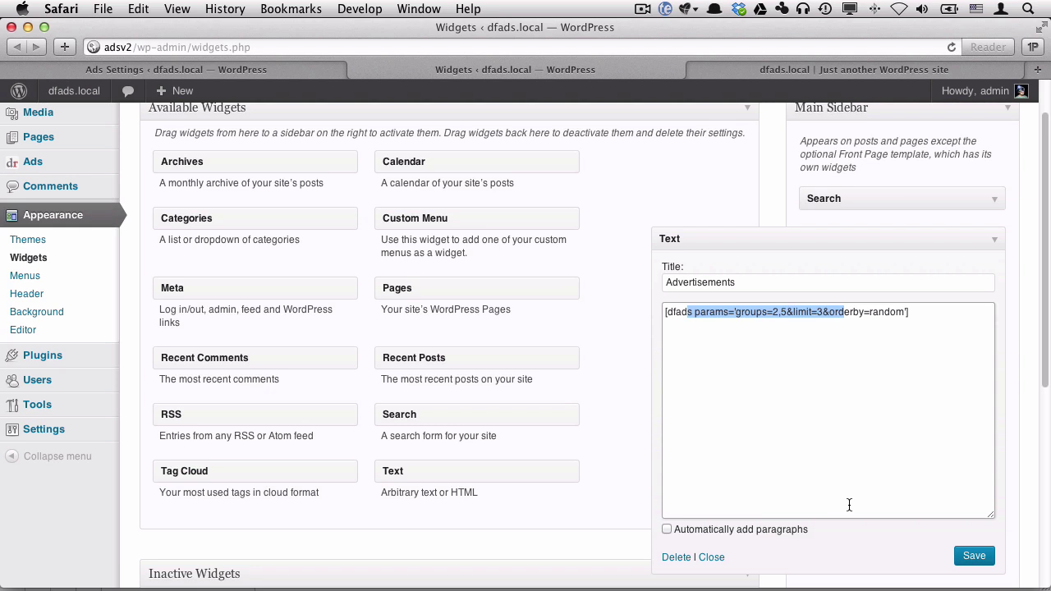
{"action": "left_click", "coordinate": [970, 556]}
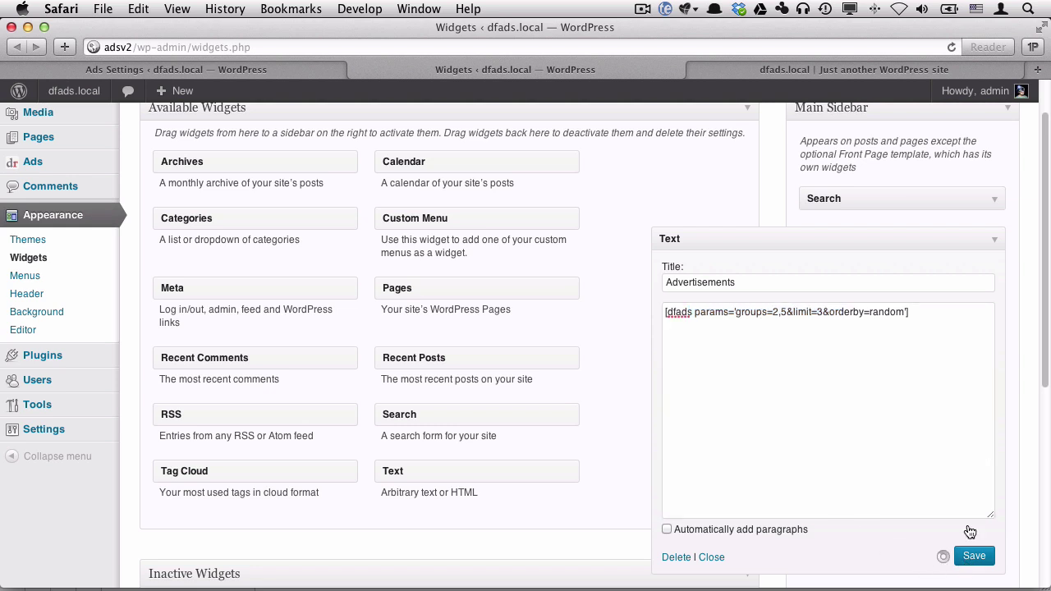
Reload the site's front page and examine the ads under the Advertisements heading in the sidebar
{"action": "left_click", "coordinate": [799, 72]}
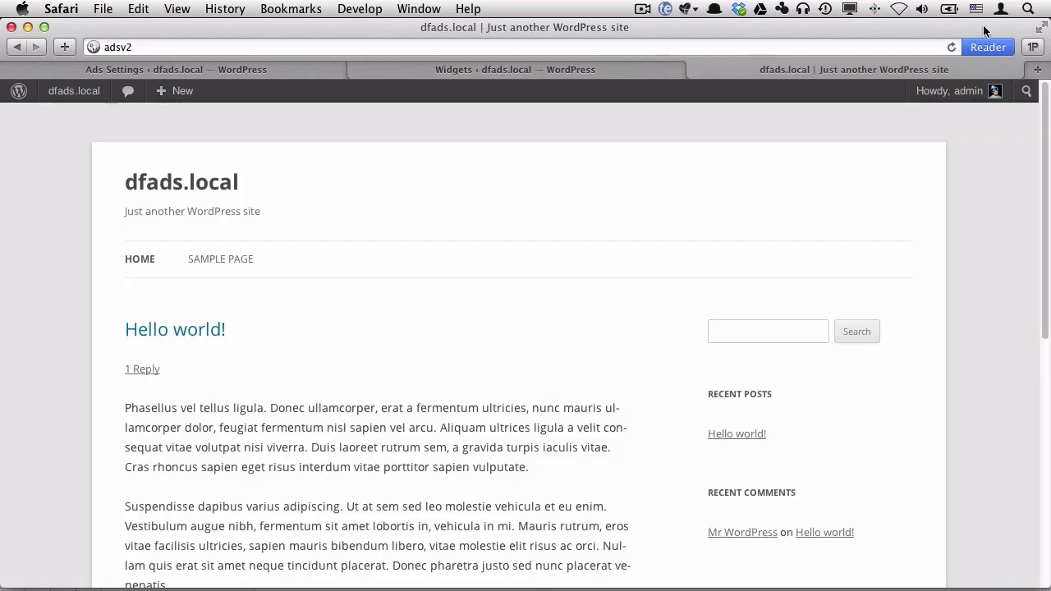
{"action": "left_click", "coordinate": [950, 46]}
{"action": "scroll", "coordinate": [960, 289], "scroll_direction": "down", "scroll_amount": 5}
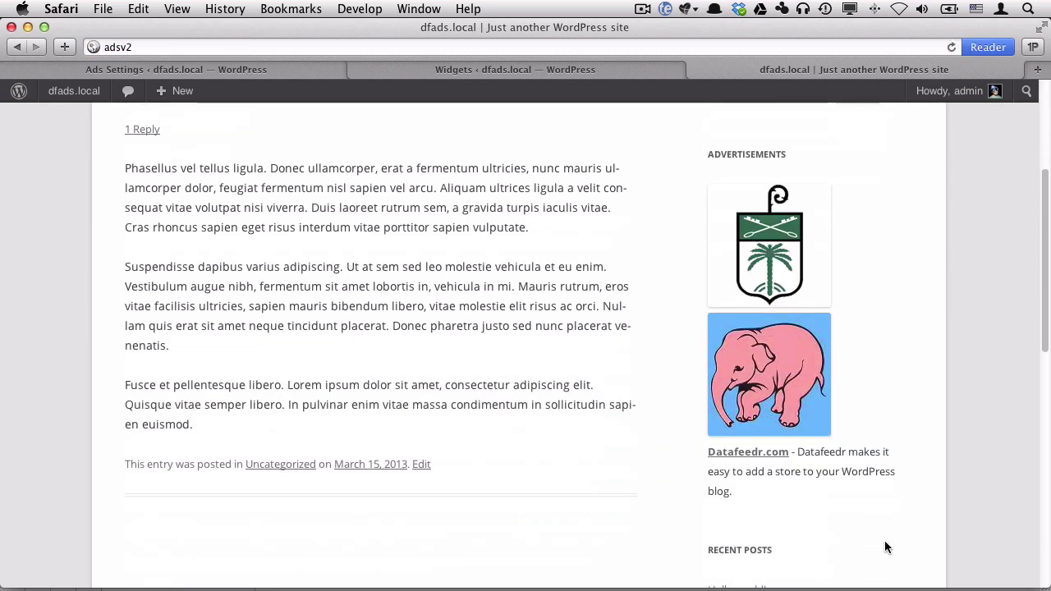
{"action": "left_click_drag", "start_coordinate": [720, 154], "coordinate": [774, 155]}
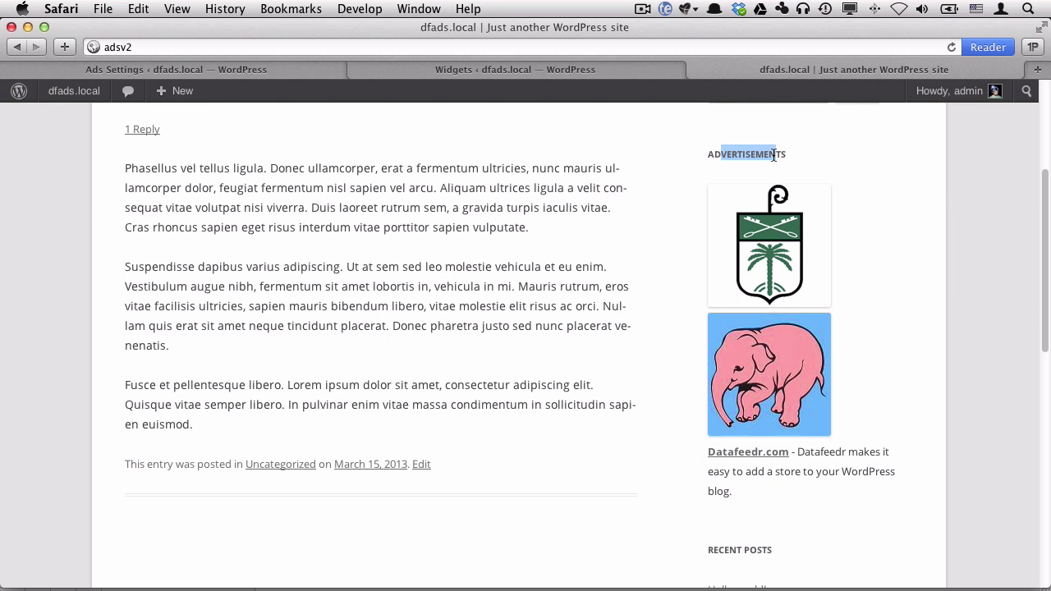
{"action": "scroll", "coordinate": [634, 445], "scroll_direction": "up", "scroll_amount": 3}
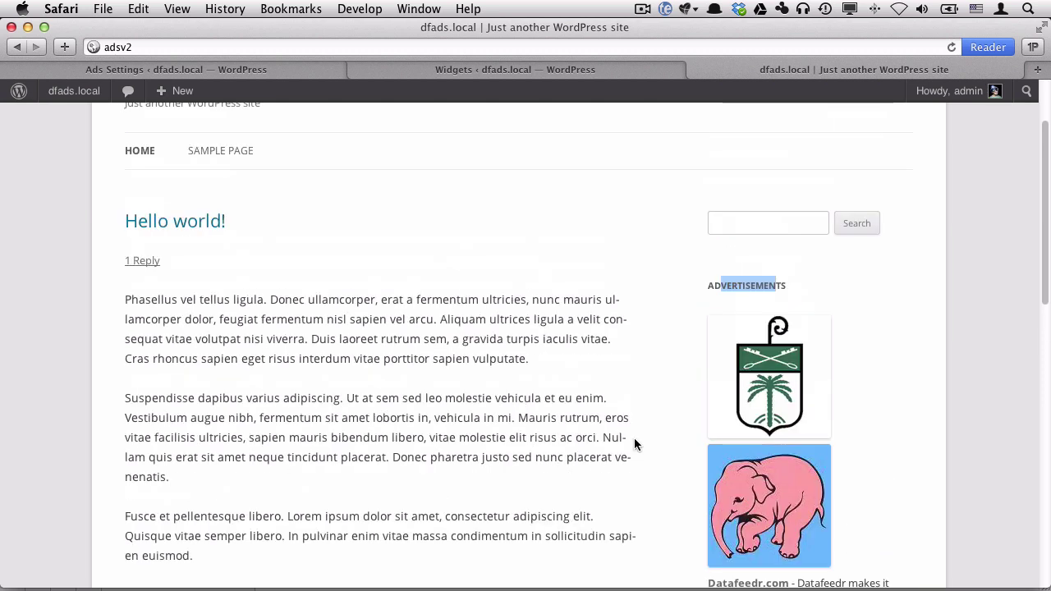
{"action": "scroll", "coordinate": [634, 445], "scroll_direction": "down", "scroll_amount": 4}
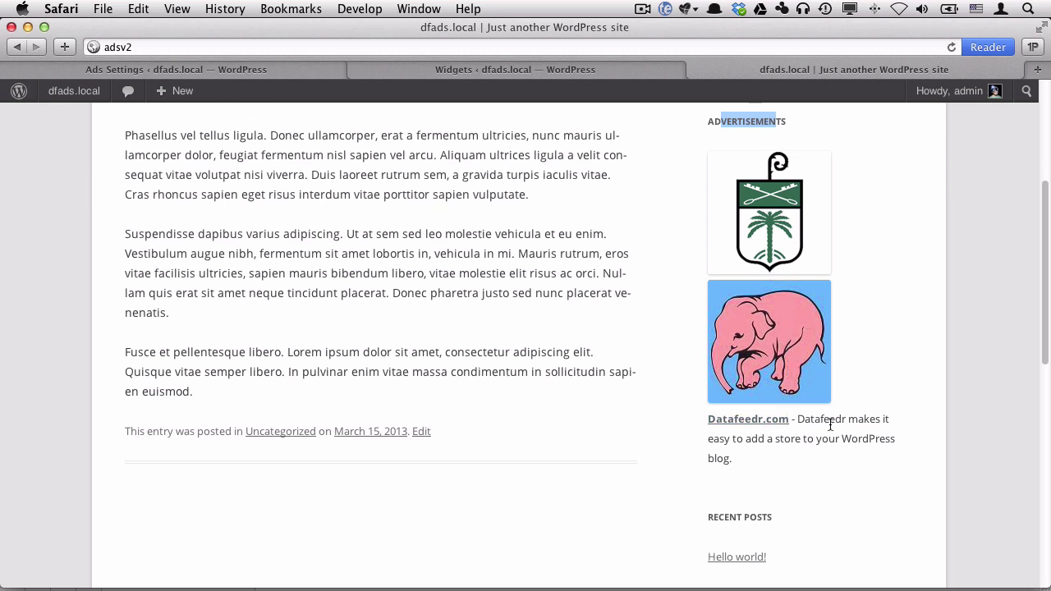
{"action": "left_click_drag", "start_coordinate": [829, 419], "coordinate": [826, 451]}
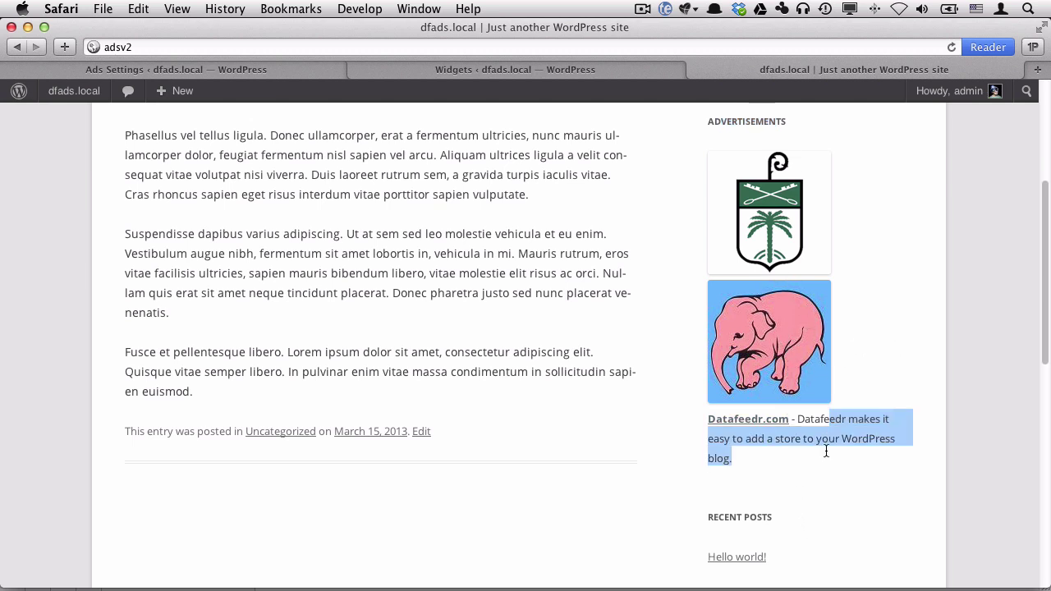
Reload the front page three more times to check how the sidebar ads rotate
{"action": "left_click", "coordinate": [952, 46]}
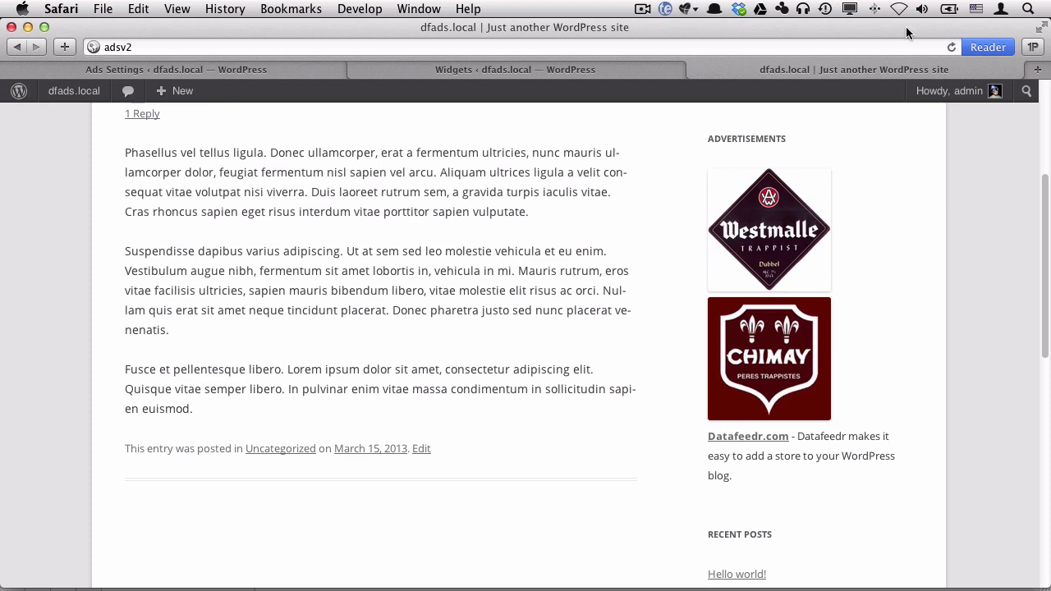
{"action": "left_click", "coordinate": [953, 47]}
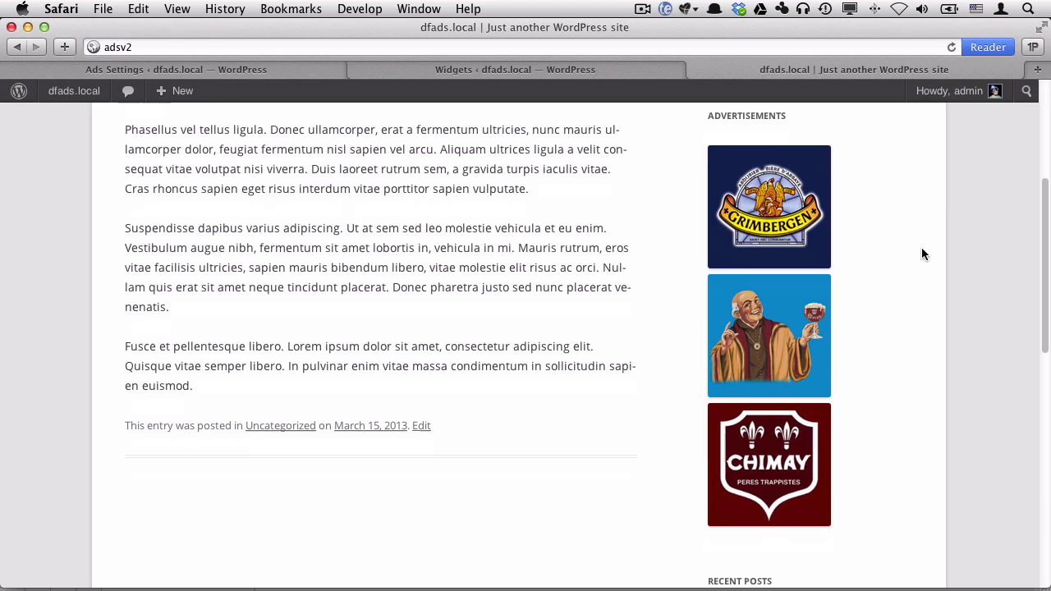
{"action": "left_click", "coordinate": [953, 46]}
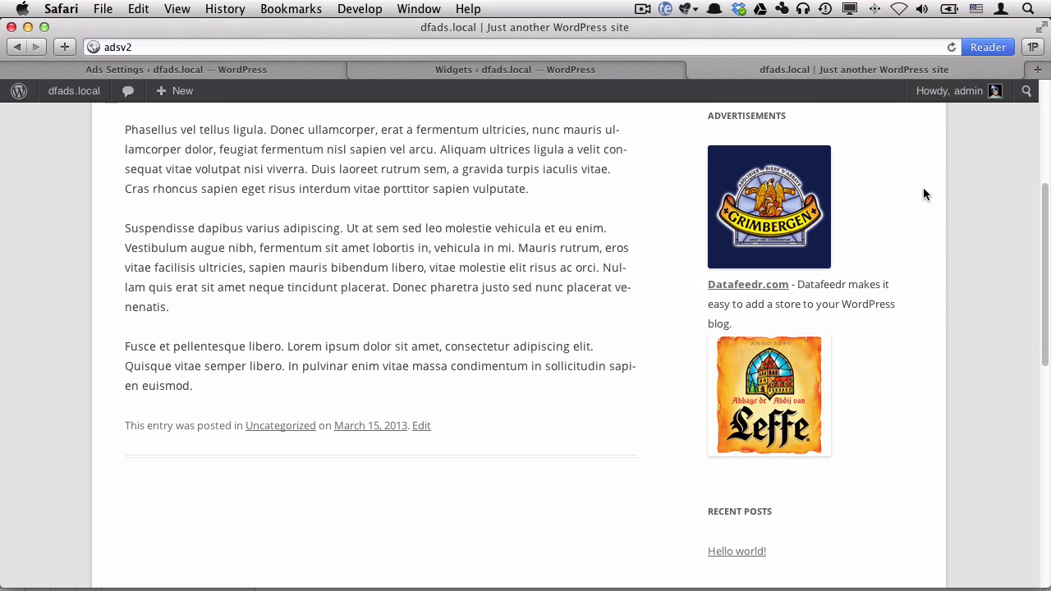
{"action": "scroll", "coordinate": [886, 246], "scroll_direction": "up", "scroll_amount": 2}
{"action": "scroll", "coordinate": [886, 252], "scroll_direction": "up", "scroll_amount": 3}
{"action": "scroll", "coordinate": [886, 252], "scroll_direction": "up", "scroll_amount": 4}
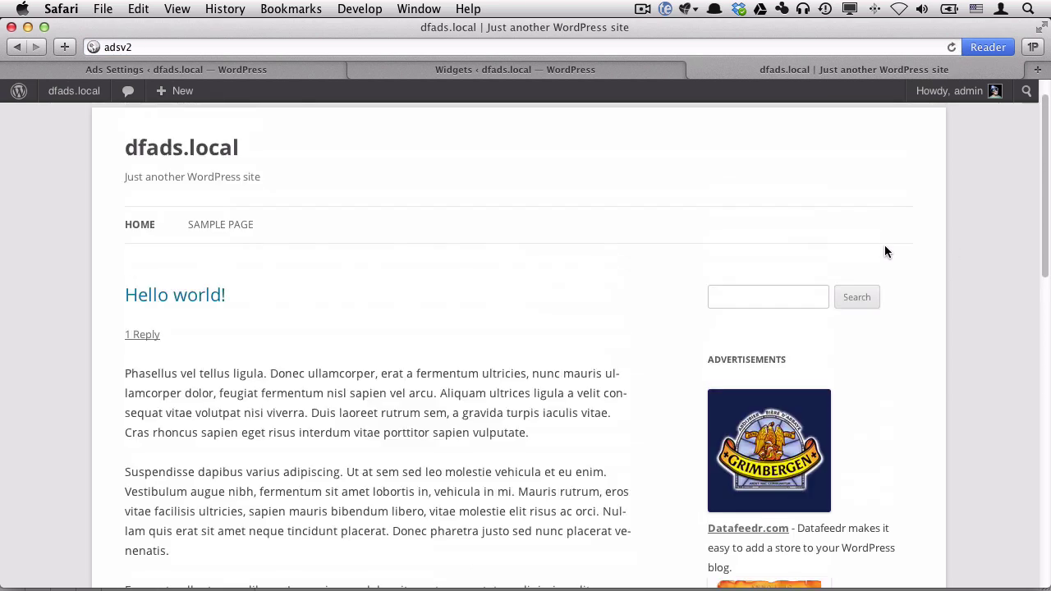
Return to the Ads Settings page and review the Shortcode / PHP Template Code Generator's code, groups, number of ads and ordering options
{"action": "scroll", "coordinate": [819, 296], "scroll_direction": "down", "scroll_amount": 2}
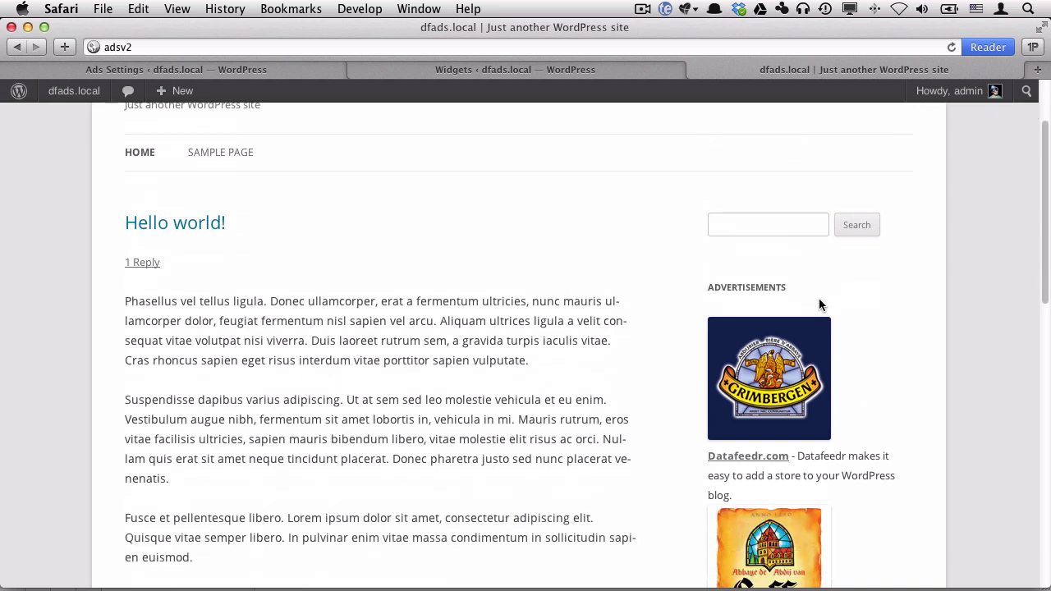
{"action": "left_click", "coordinate": [233, 69]}
{"action": "scroll", "coordinate": [488, 352], "scroll_direction": "down", "scroll_amount": 2}
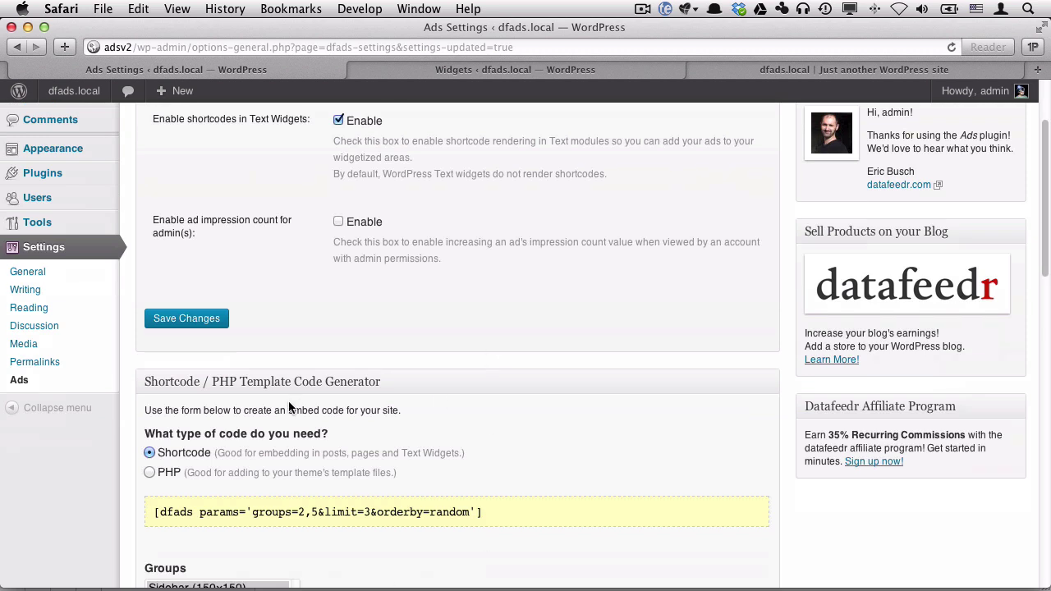
{"action": "scroll", "coordinate": [289, 400], "scroll_direction": "down", "scroll_amount": 6}
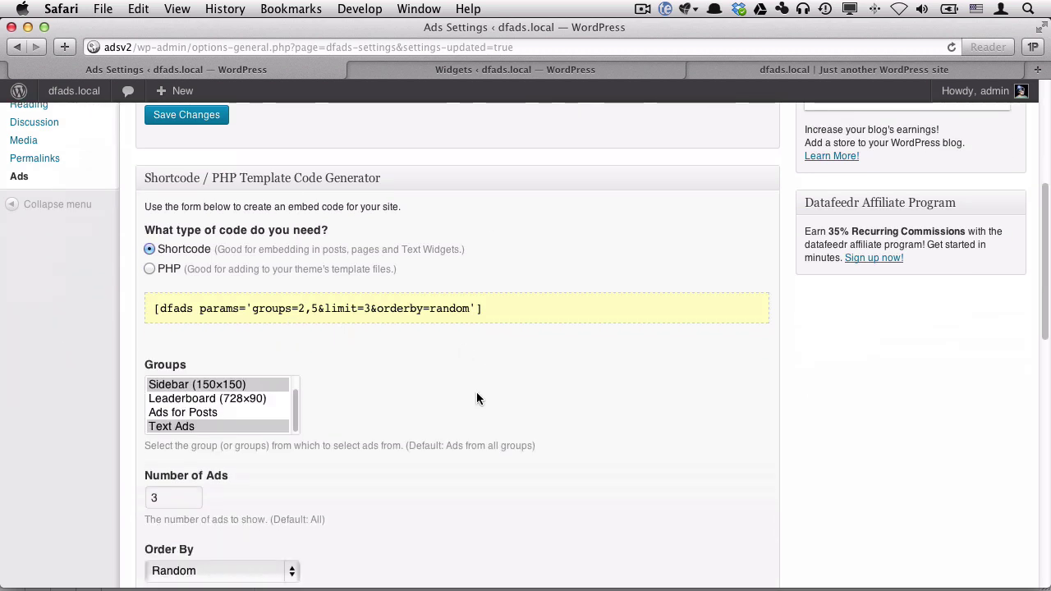
{"action": "scroll", "coordinate": [477, 399], "scroll_direction": "down", "scroll_amount": 3}
{"action": "scroll", "coordinate": [469, 511], "scroll_direction": "up", "scroll_amount": 3}
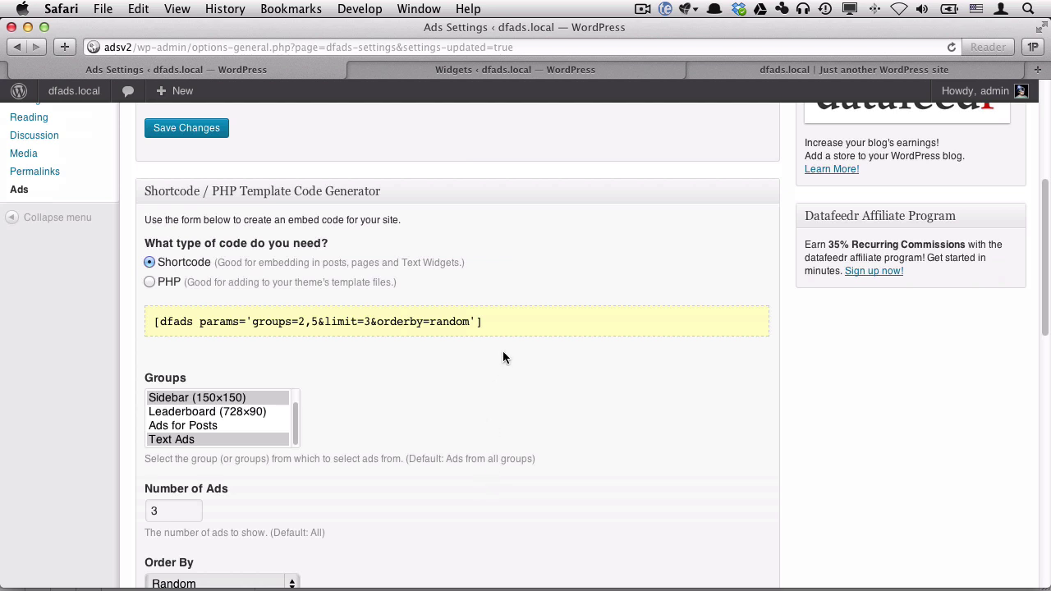
{"action": "scroll", "coordinate": [504, 355], "scroll_direction": "down", "scroll_amount": 1}
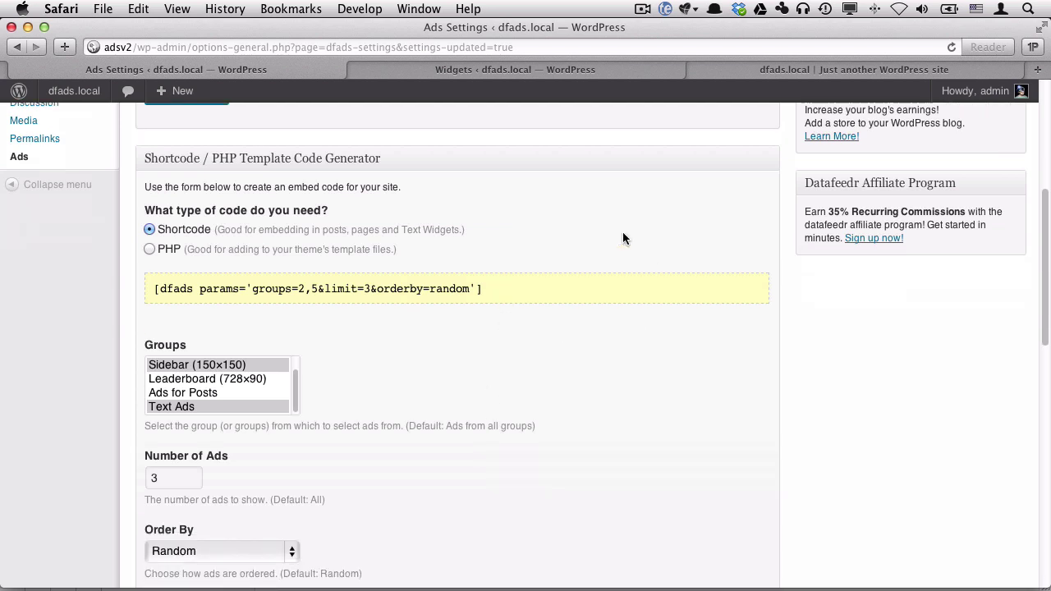
{"action": "scroll", "coordinate": [580, 312], "scroll_direction": "down", "scroll_amount": 1}
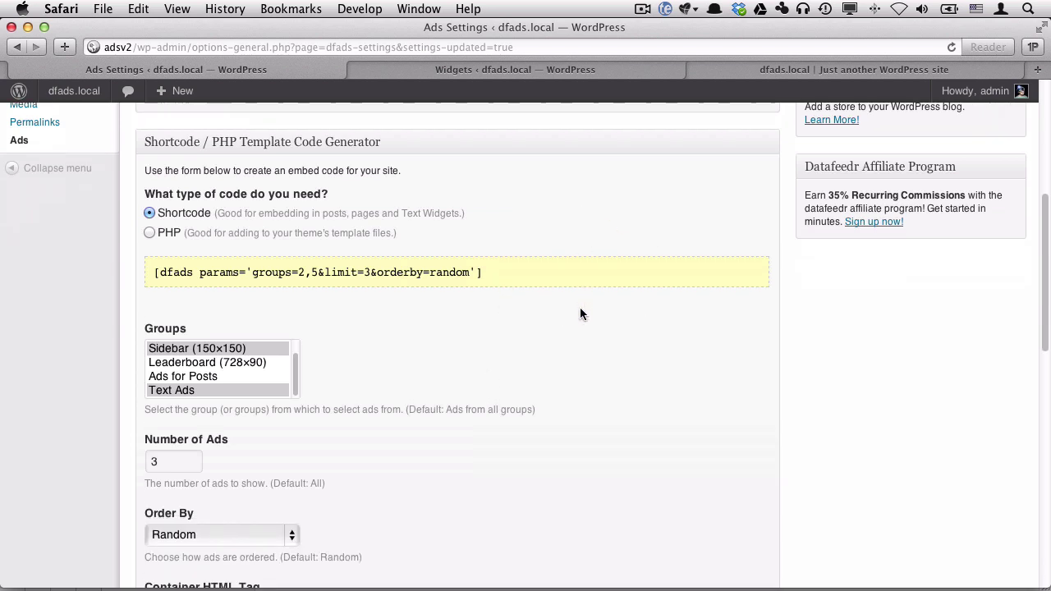